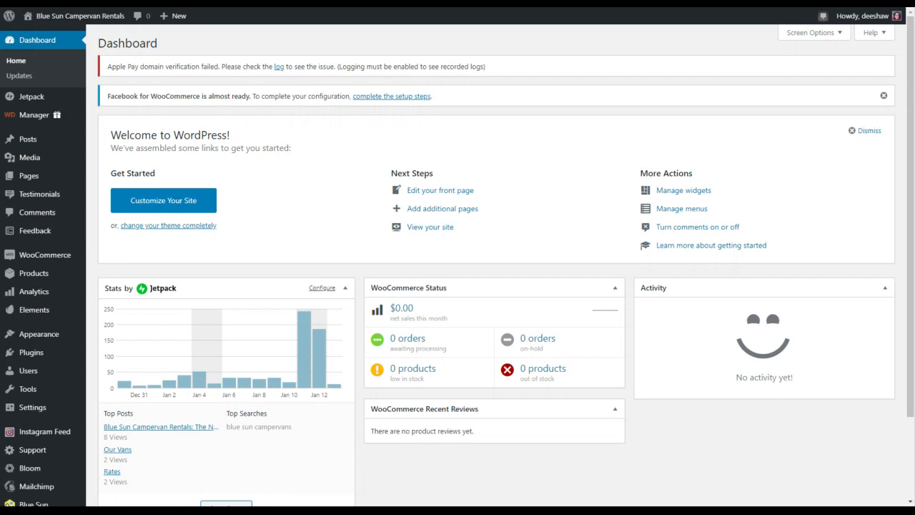
Hide the Welcome box from the dashboard using the screen options
click(836, 35)
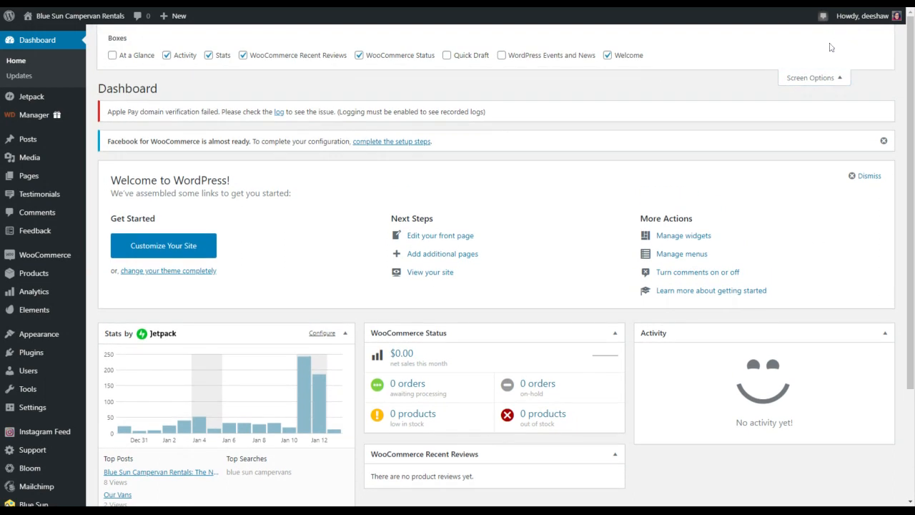
click(610, 56)
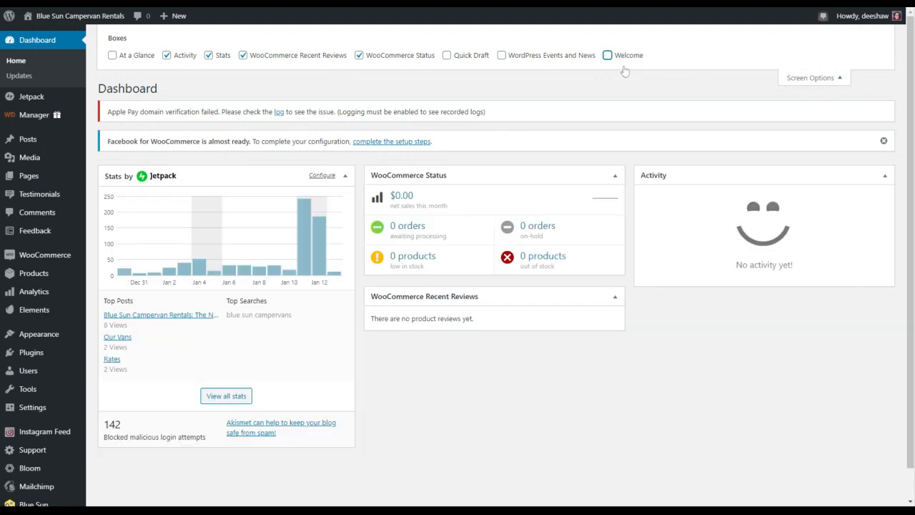
click(829, 77)
scroll(261, 370, down, 2)
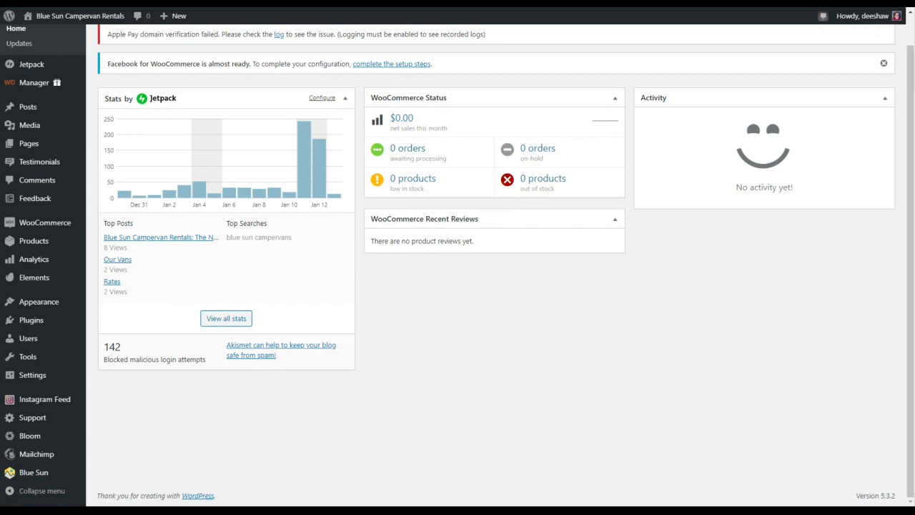
Visit the Blue Sun Campervan Rentals front page and enable the Visual Builder on it
mouse_move(74, 22)
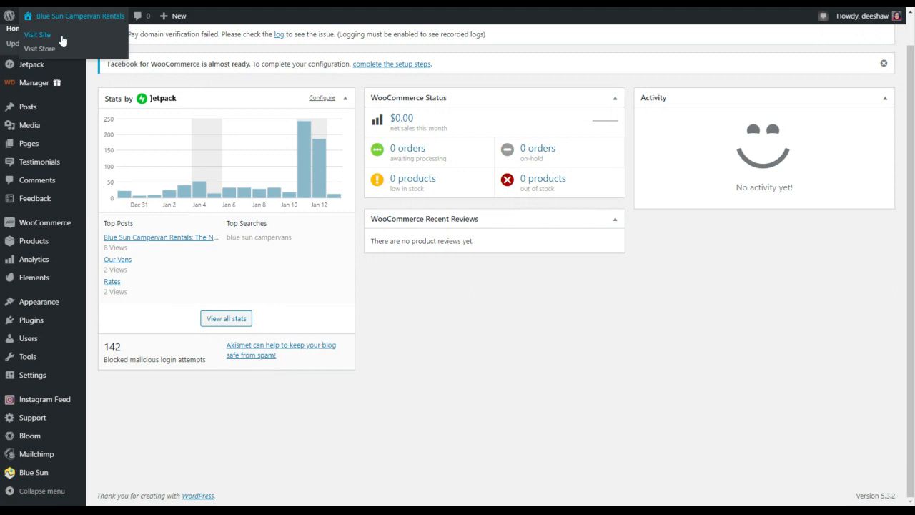
click(38, 35)
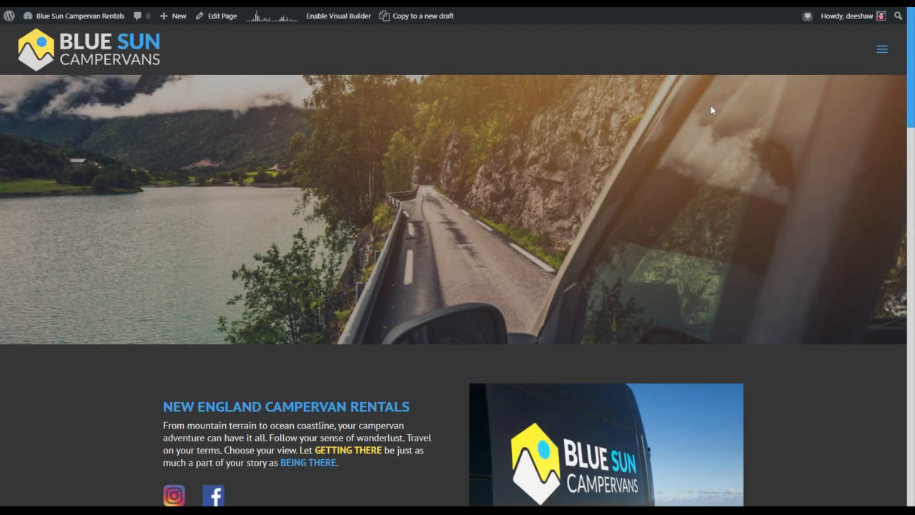
scroll(712, 239, down, 1)
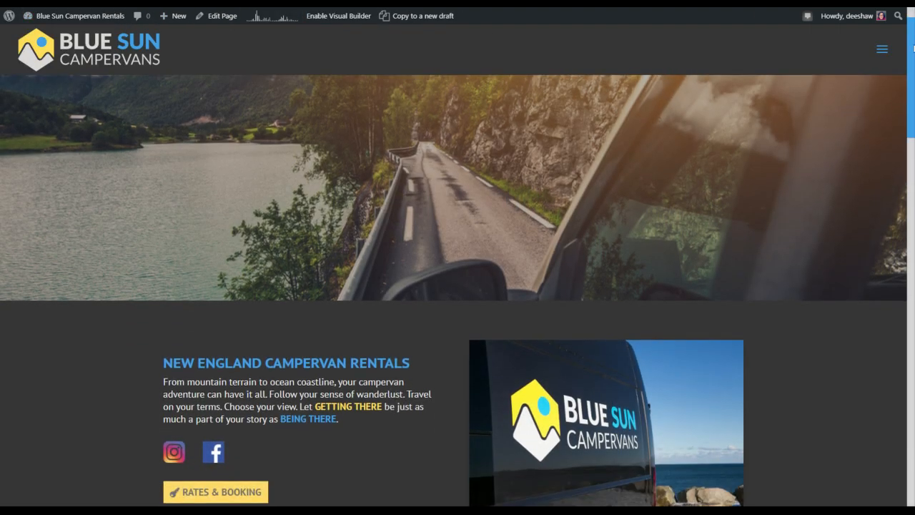
mouse_move(911, 36)
mouse_down()
mouse_move(889, 123)
mouse_move(883, 261)
mouse_move(894, 31)
mouse_up()
scroll(368, 63, down, 3)
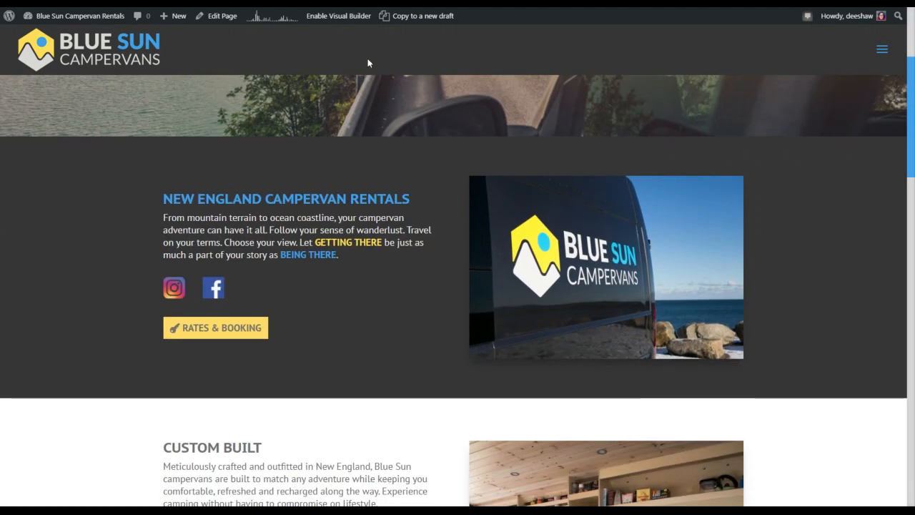
click(353, 18)
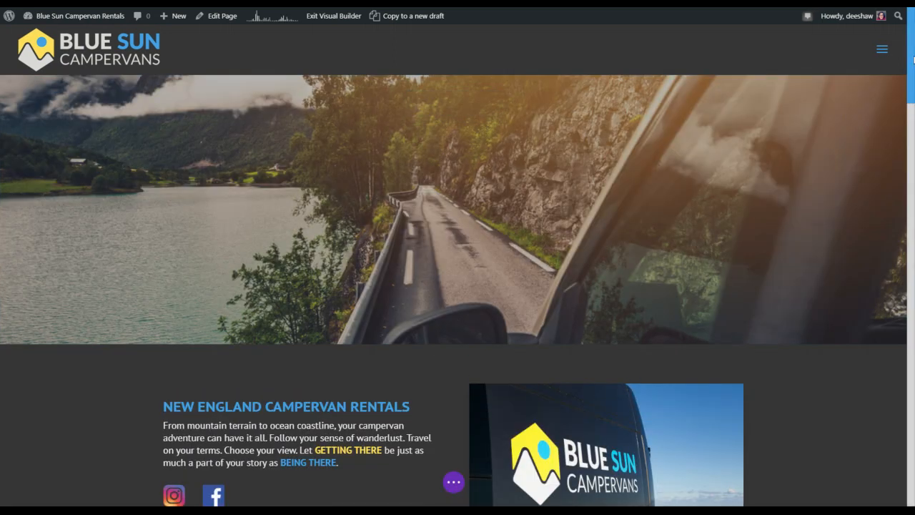
Examine the page's sections, rows and modules in the builder, from the Custom Built row down to the social media section
drag(912, 59, 912, 163)
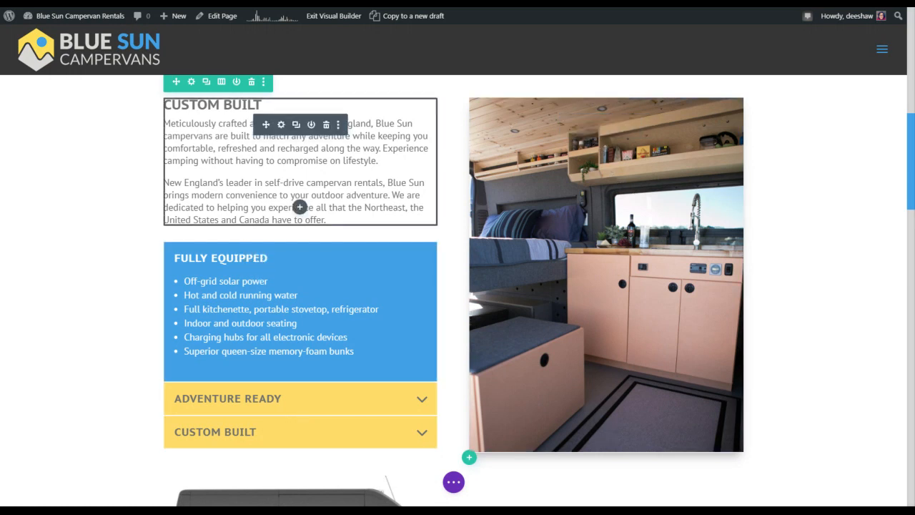
scroll(348, 137, up, 1)
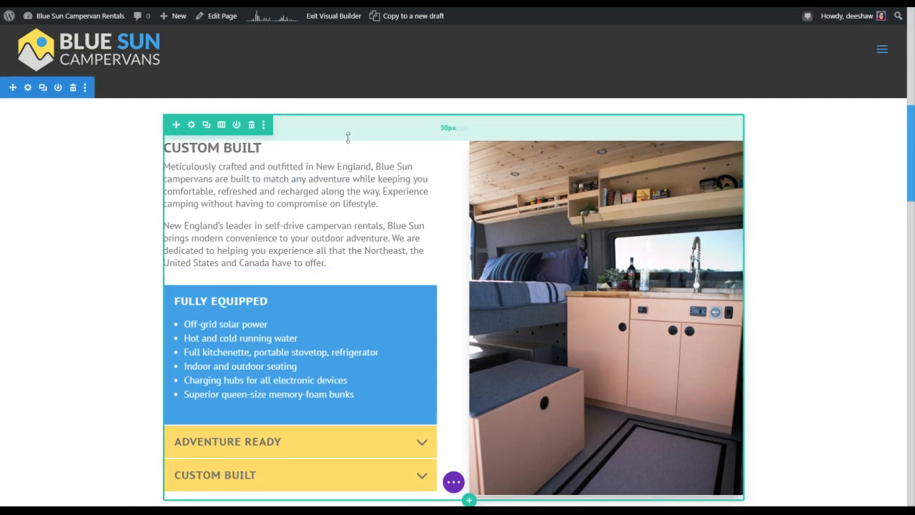
scroll(348, 137, up, 1)
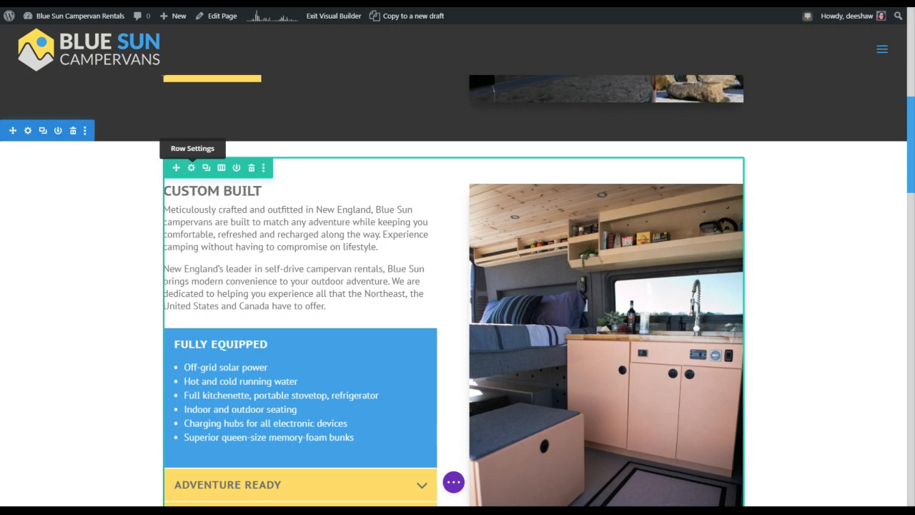
scroll(633, 250, down, 3)
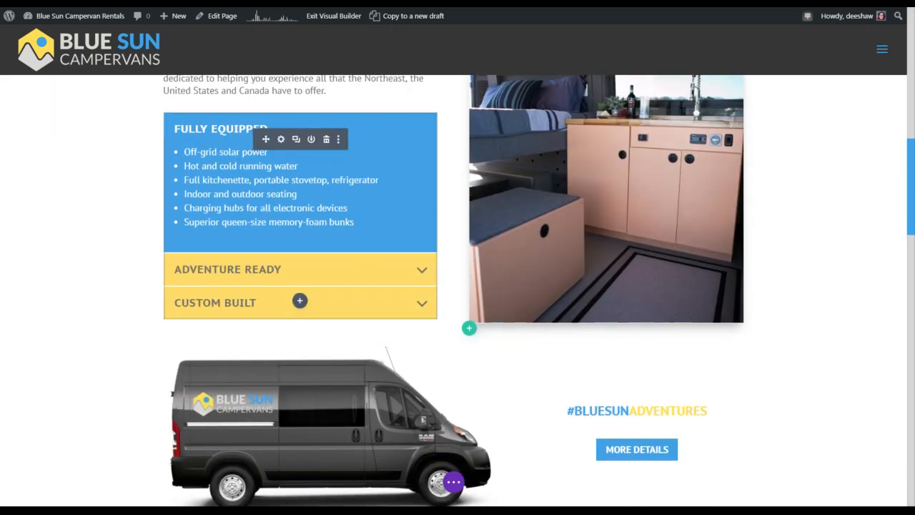
scroll(286, 286, down, 2)
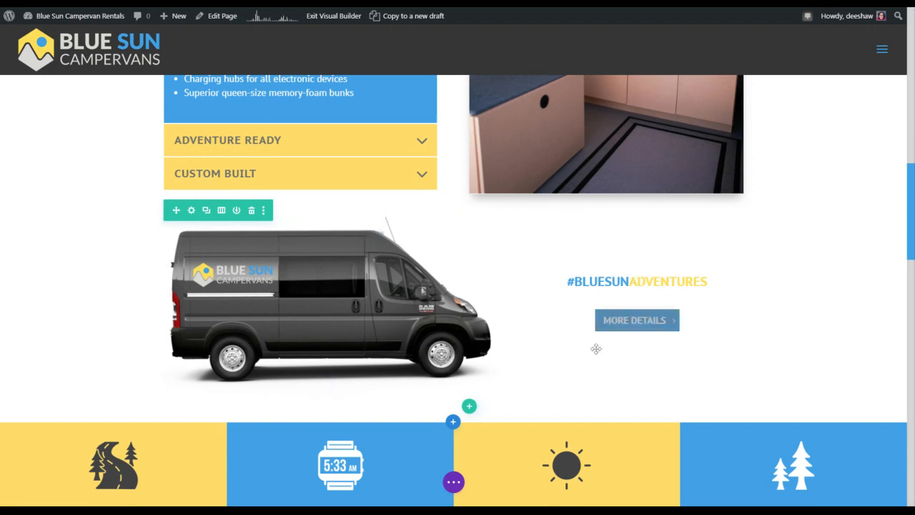
scroll(108, 263, down, 1)
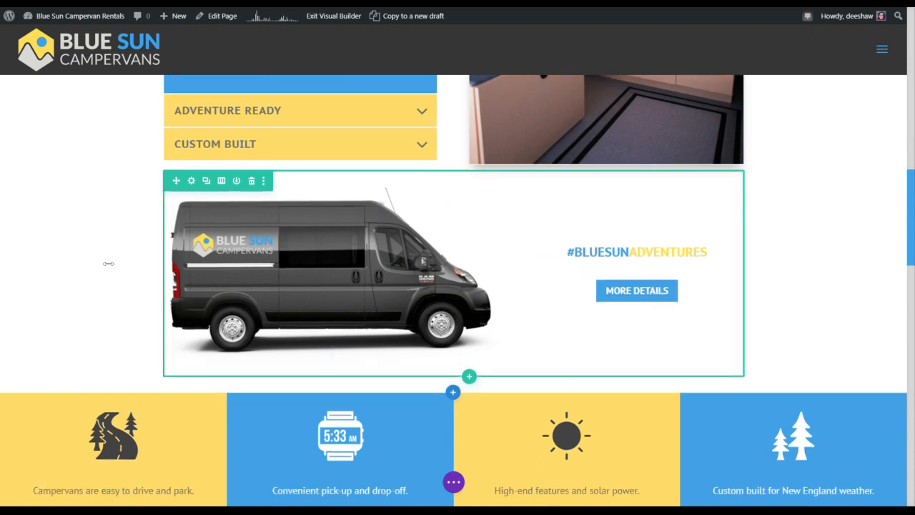
scroll(108, 263, down, 2)
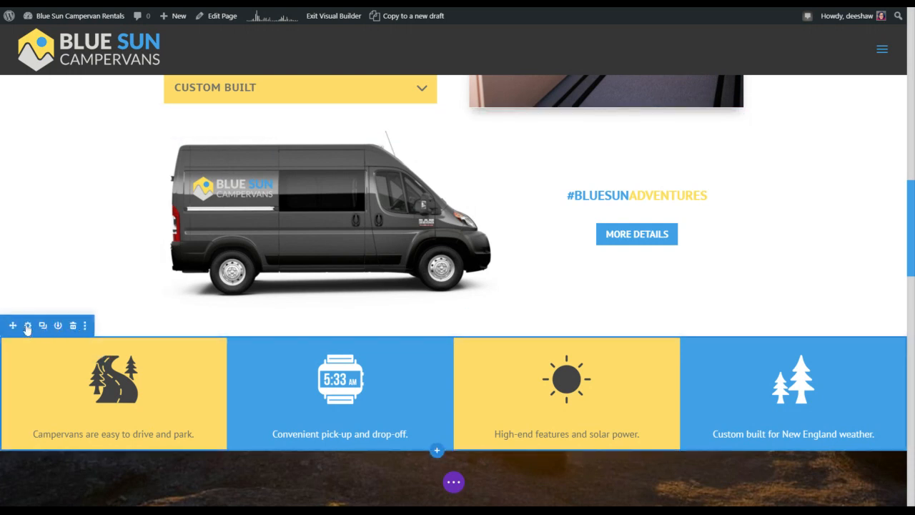
scroll(40, 326, down, 1)
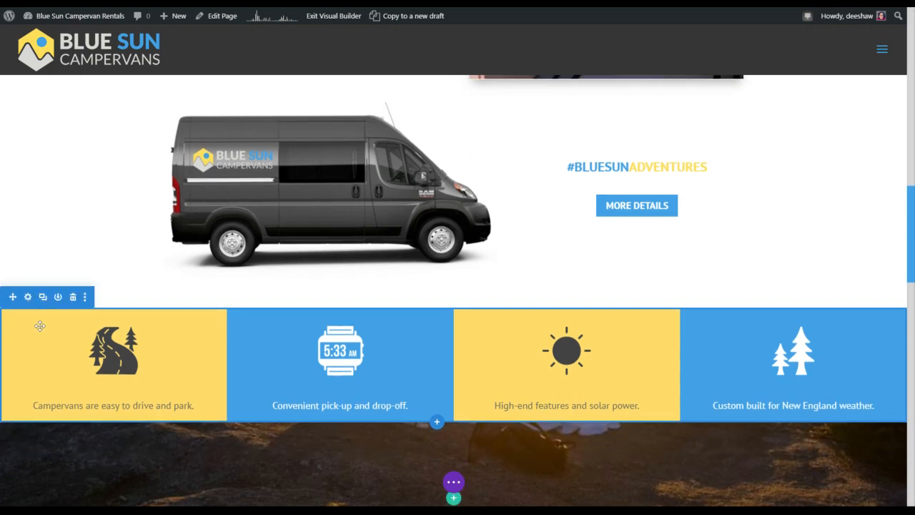
scroll(819, 314, down, 3)
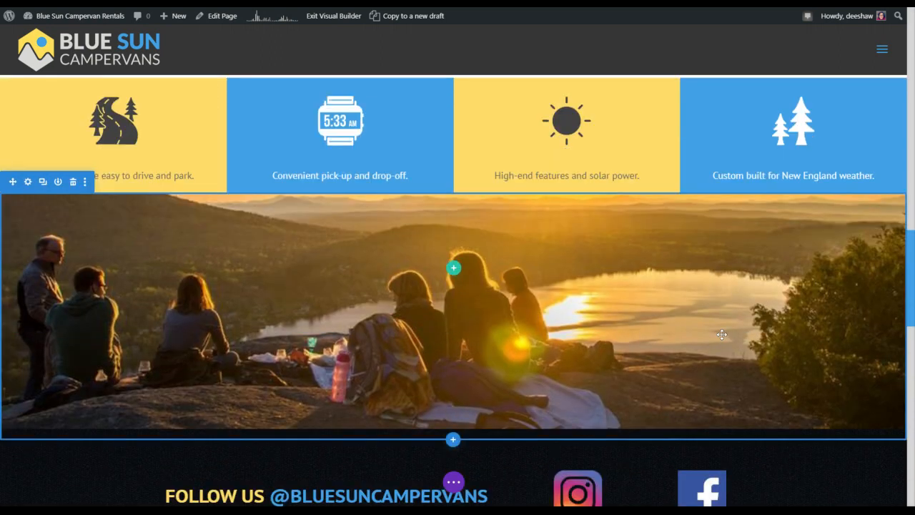
scroll(721, 336, down, 2)
scroll(708, 321, up, 8)
scroll(686, 319, up, 2)
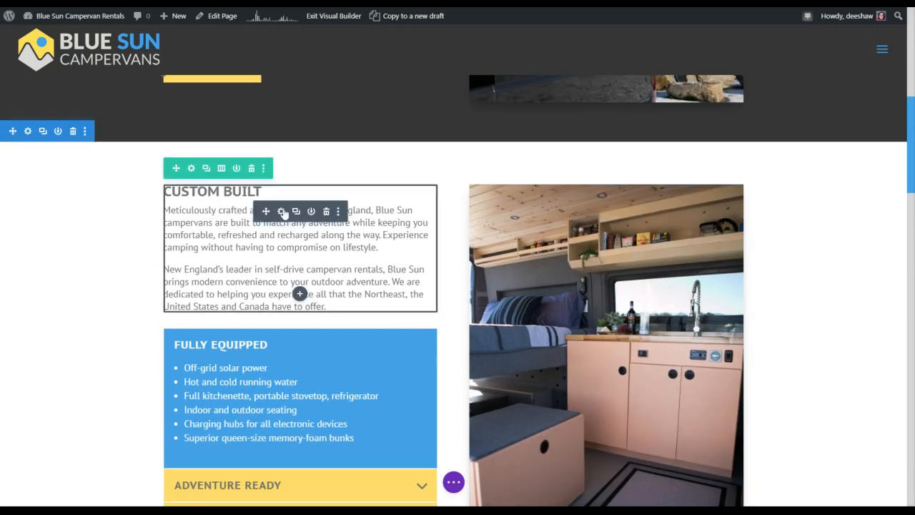
Open the settings of the Custom Built text module and inspect the inline span styling in its HTML source
click(282, 212)
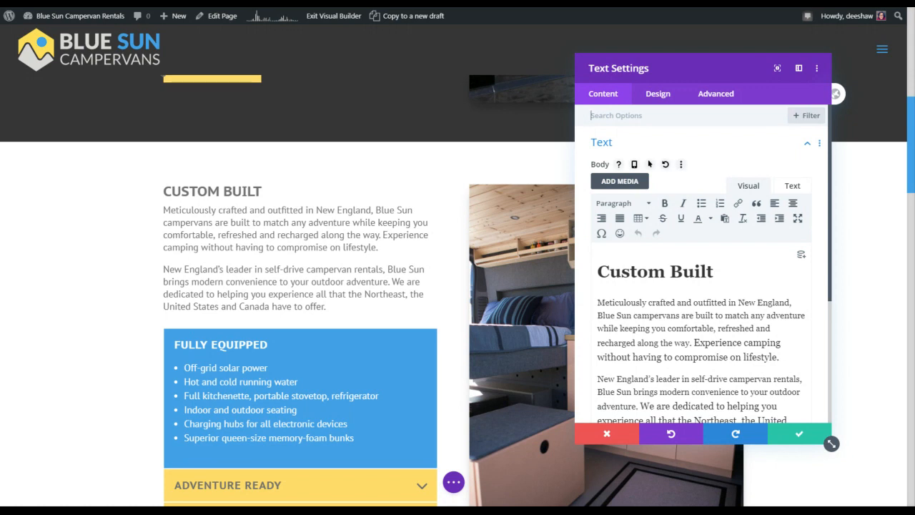
scroll(703, 286, down, 1)
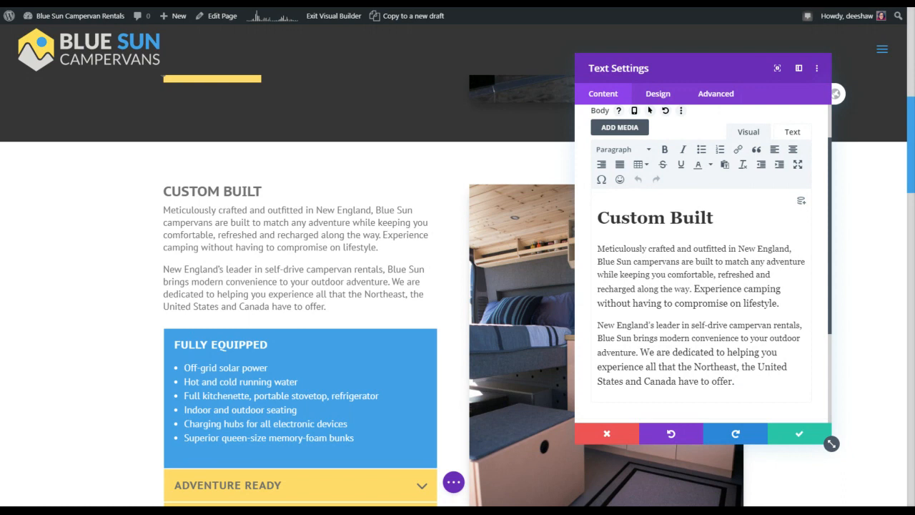
click(790, 132)
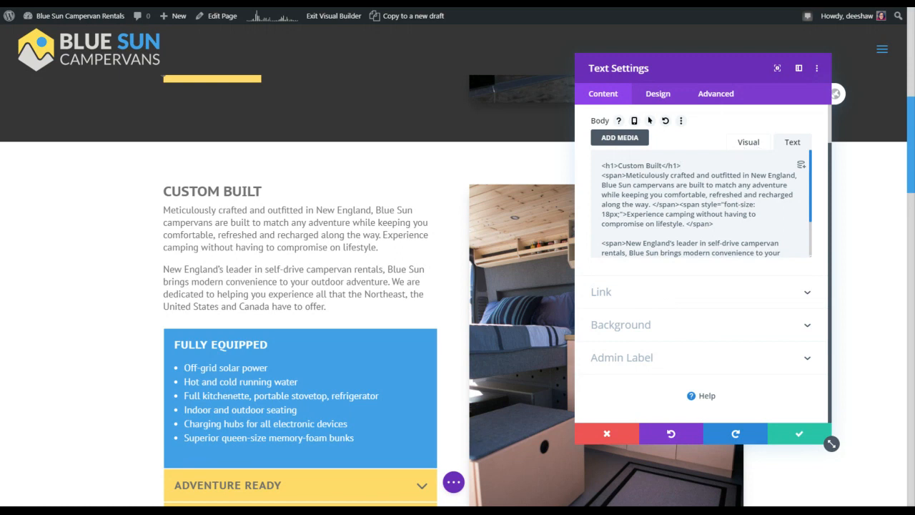
click(621, 214)
click(679, 205)
scroll(704, 204, down, 2)
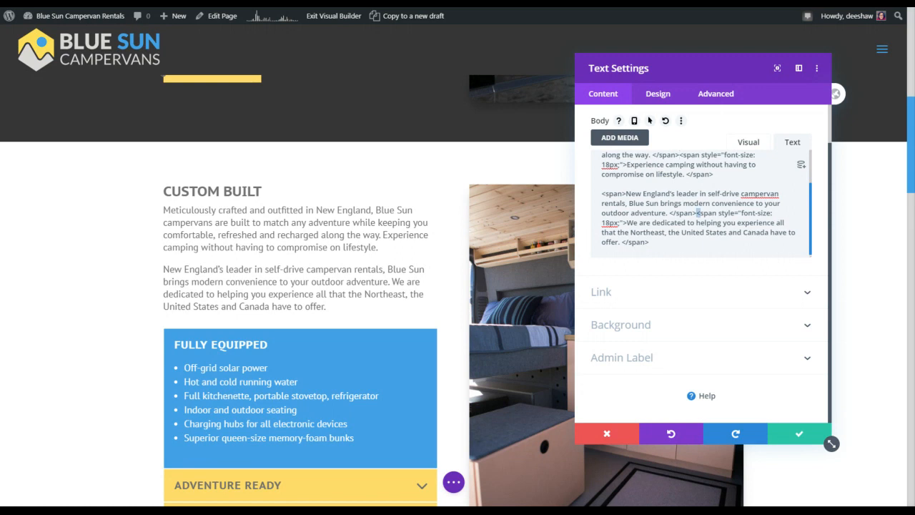
drag(695, 212, 697, 222)
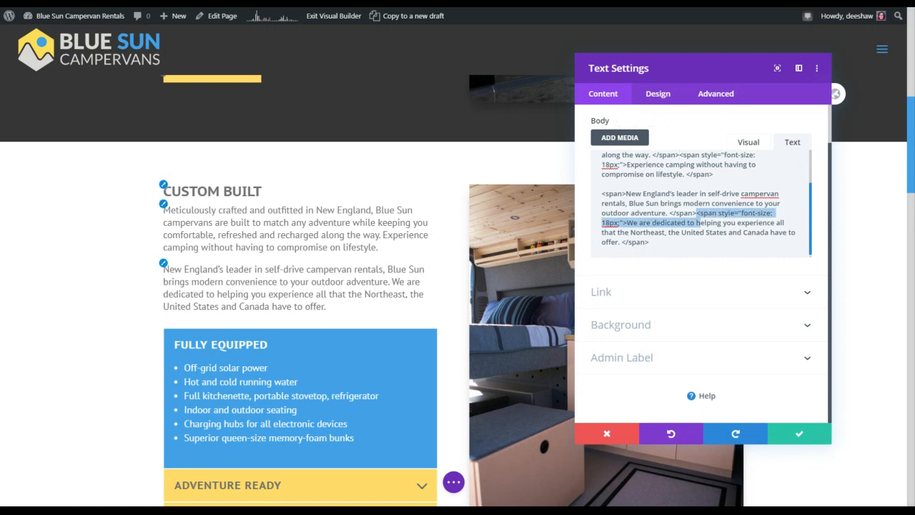
click(742, 204)
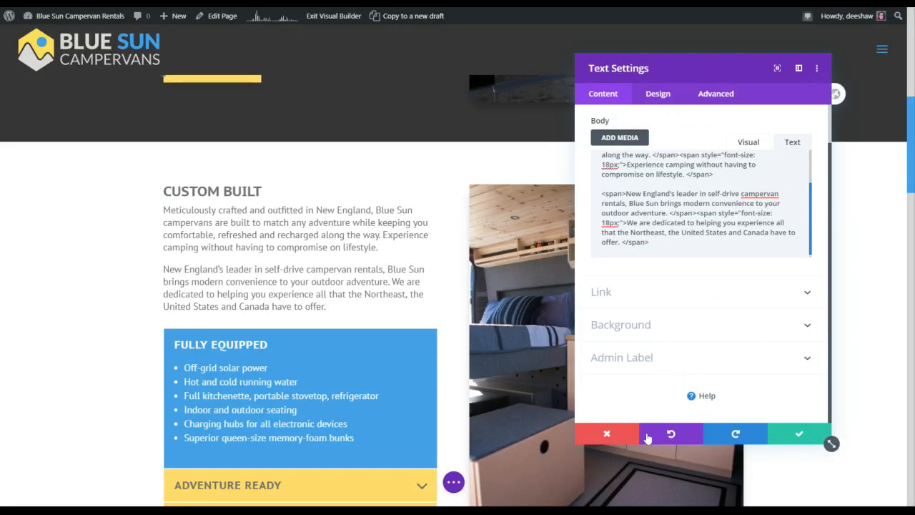
Copy the two paragraphs below the Custom Built heading from the visual version of the body text
click(753, 144)
drag(596, 300, 736, 411)
key(ctrl+c)
scroll(700, 264, down, 2)
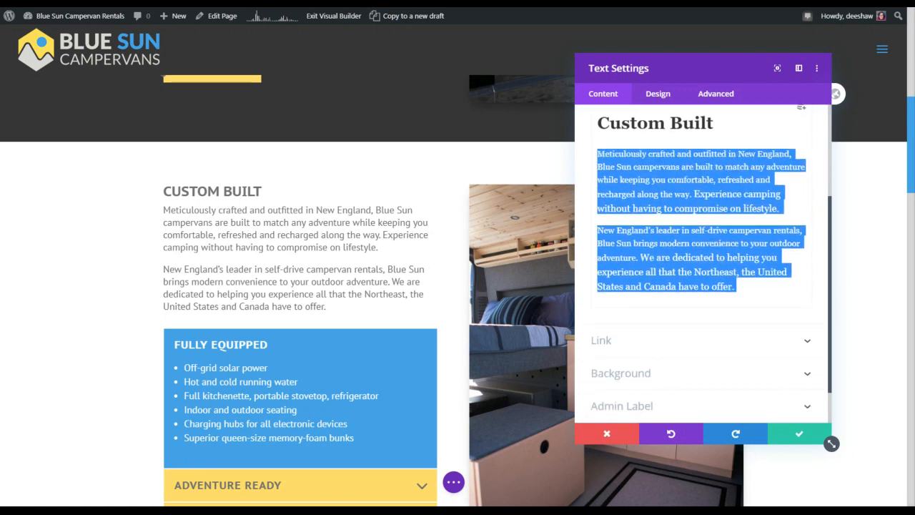
scroll(715, 250, up, 3)
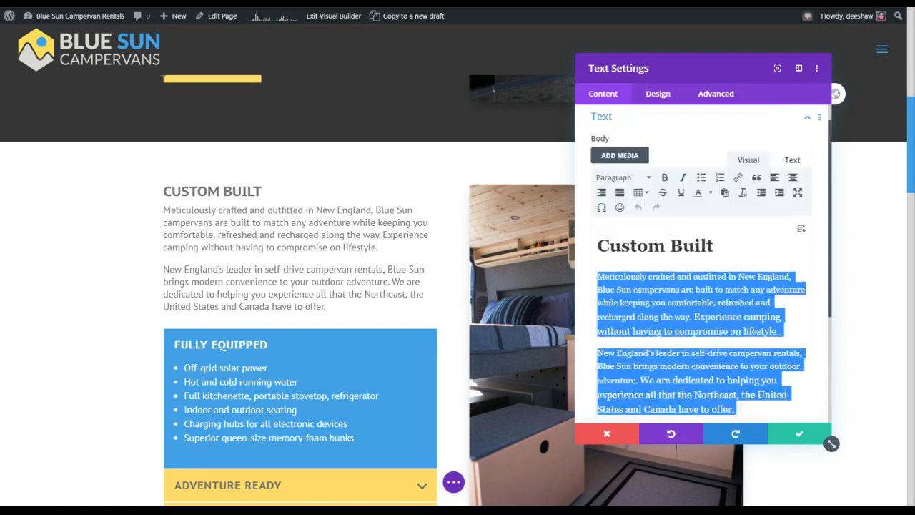
Replace the span-tagged paragraphs below the heading in the HTML source with the copied plain text and check both versions
click(792, 186)
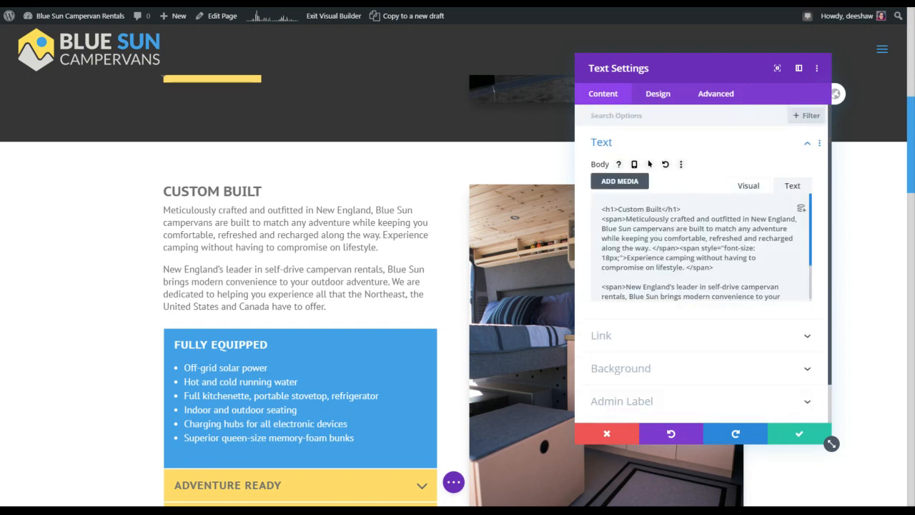
click(602, 219)
click(651, 218)
drag(601, 219, 772, 321)
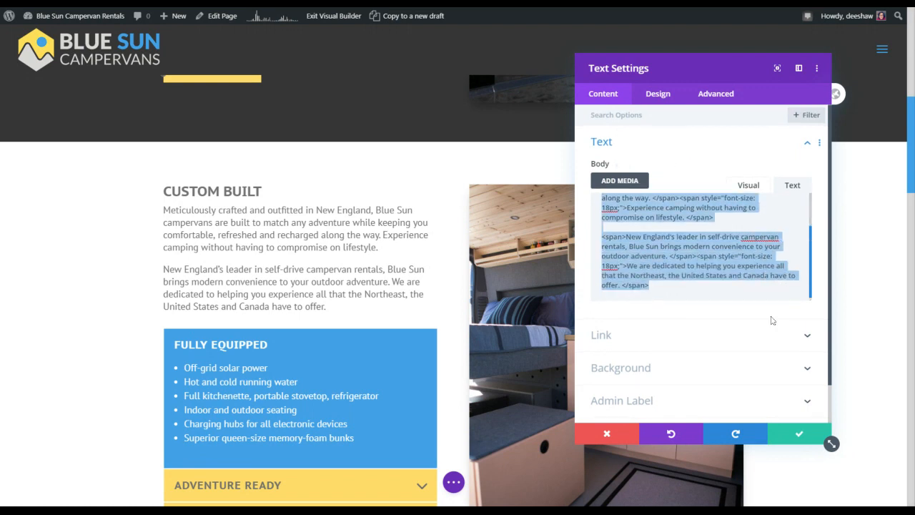
key(ctrl+v)
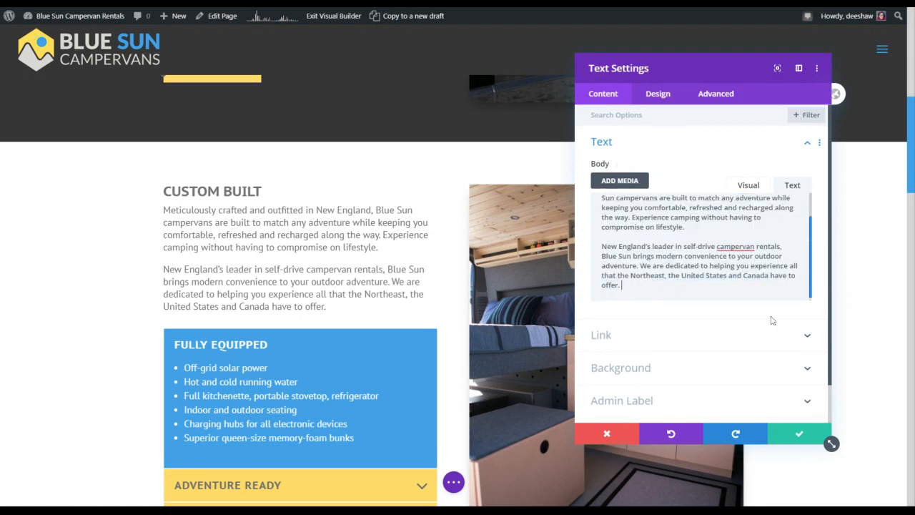
click(746, 187)
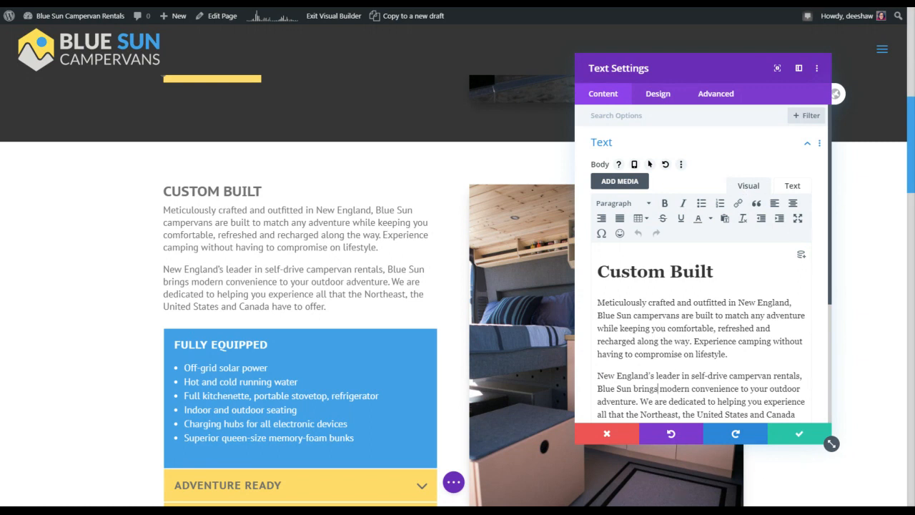
click(792, 185)
scroll(700, 250, down, 2)
scroll(700, 247, up, 2)
In the visual version of the body text, replace "New England" at the start of the second paragraph with "Worldwide"
click(756, 191)
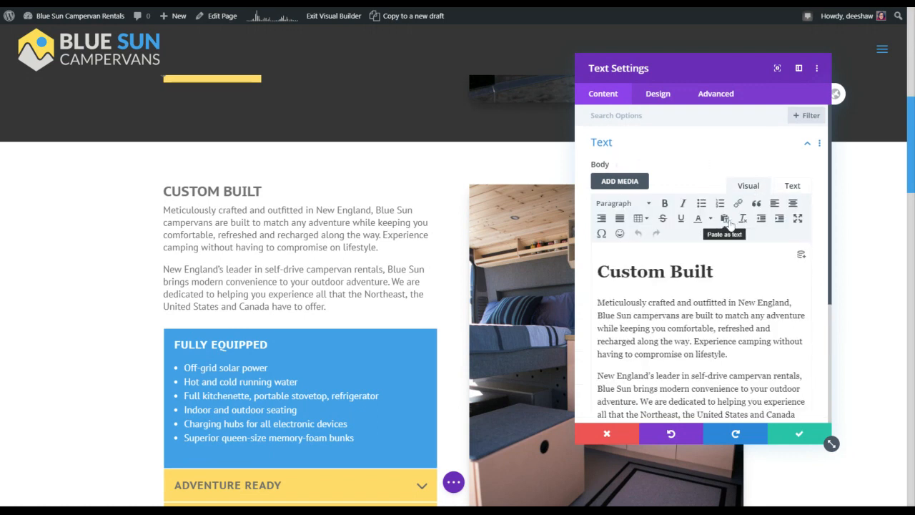
mouse_move(649, 164)
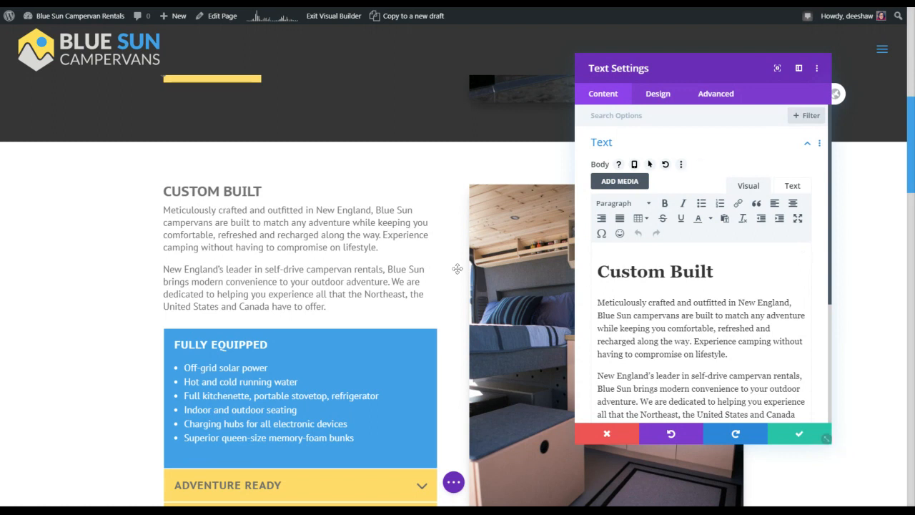
scroll(649, 163, down, 1)
scroll(649, 113, down, 1)
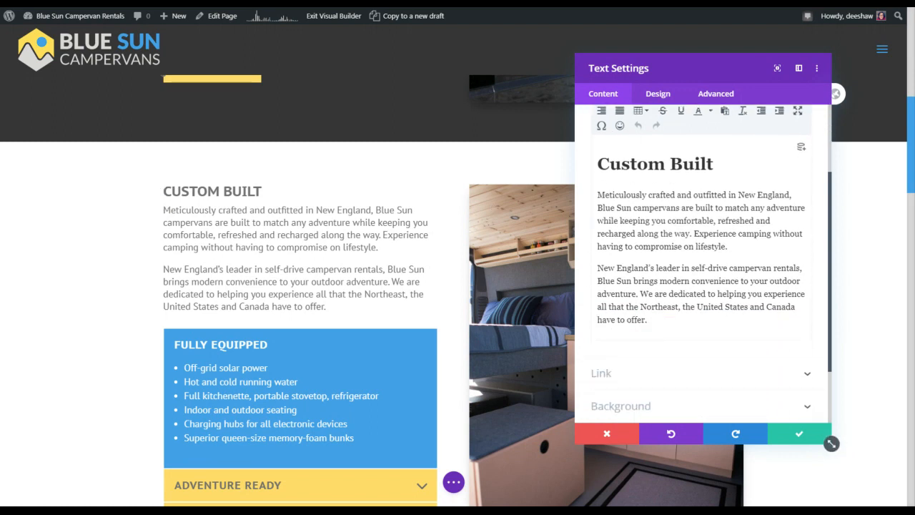
drag(650, 268, 596, 267)
text(World)
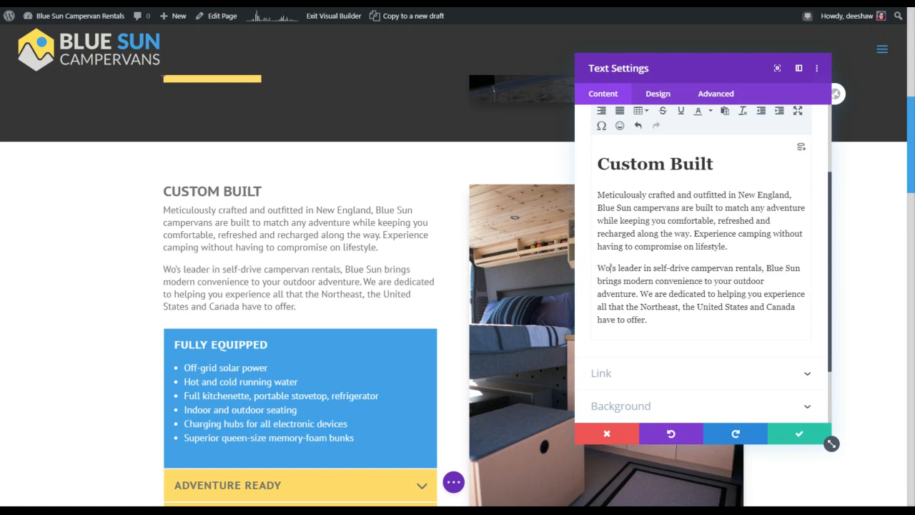
text(wide)
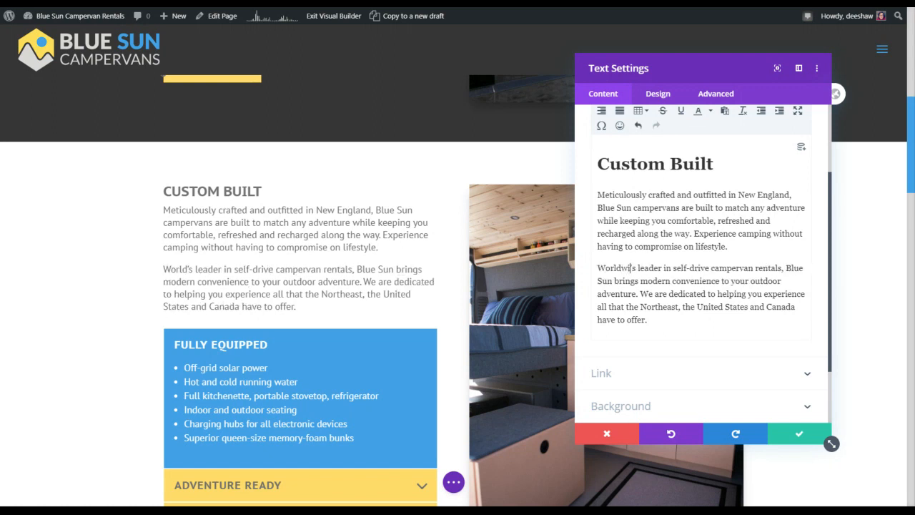
Delete the leftover possessive ending after "Worldwide" and discard the changes to the Custom Built text module
key(Delete)
key(Delete)
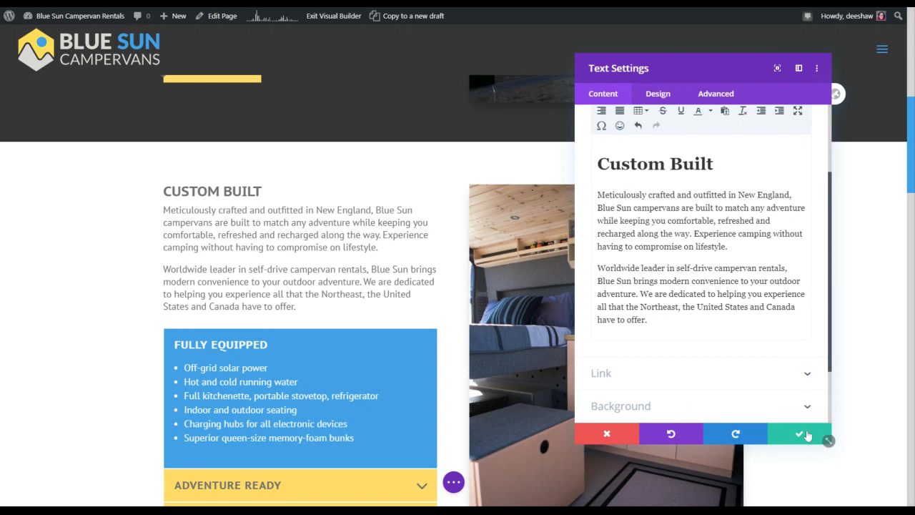
click(612, 437)
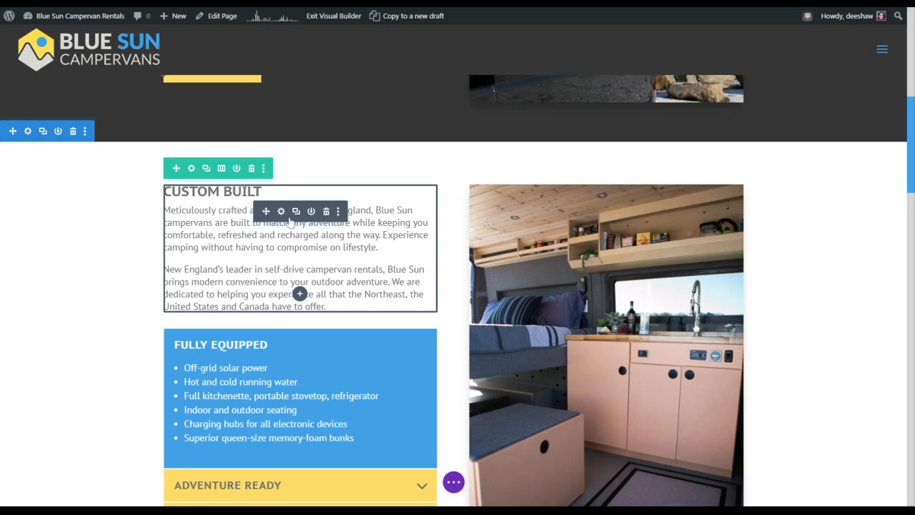
Reopen the Custom Built text module's settings, copy and remove its two body paragraphs, and paste them back on a new line below the heading
click(281, 210)
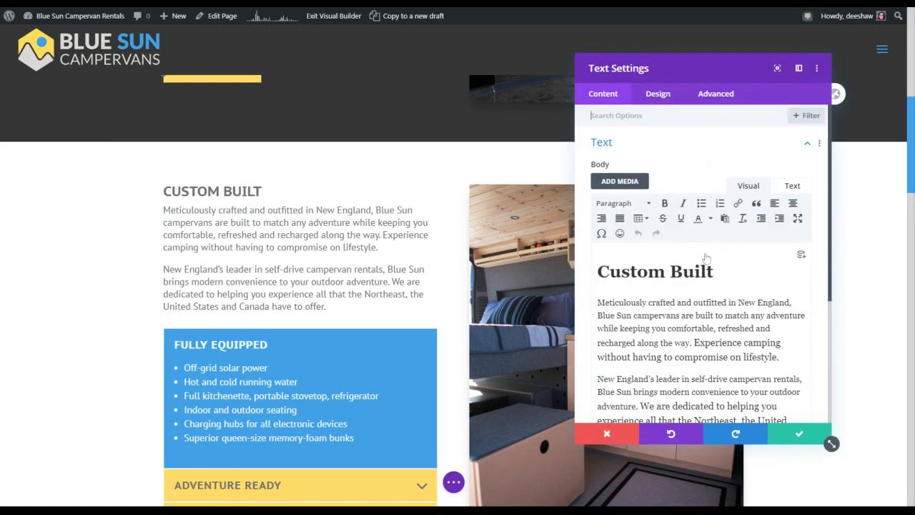
drag(596, 303, 720, 346)
key(ctrl+c)
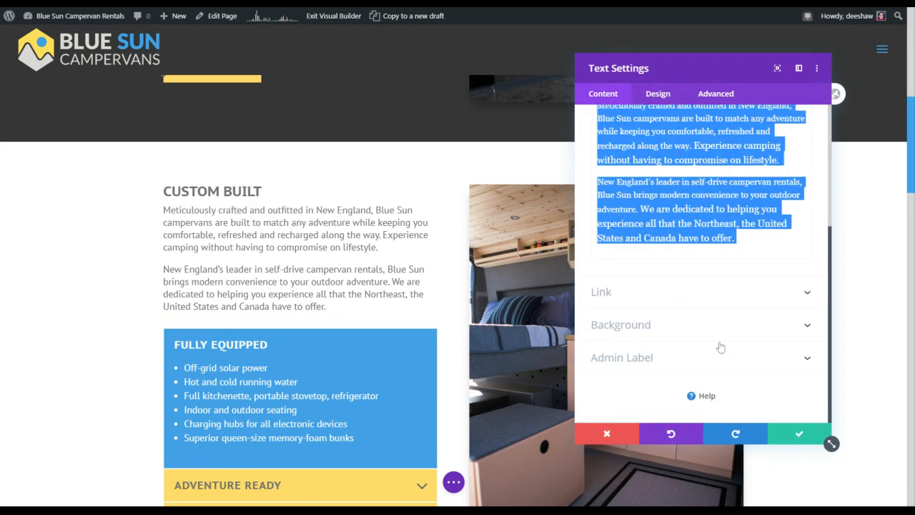
key(BackSpace)
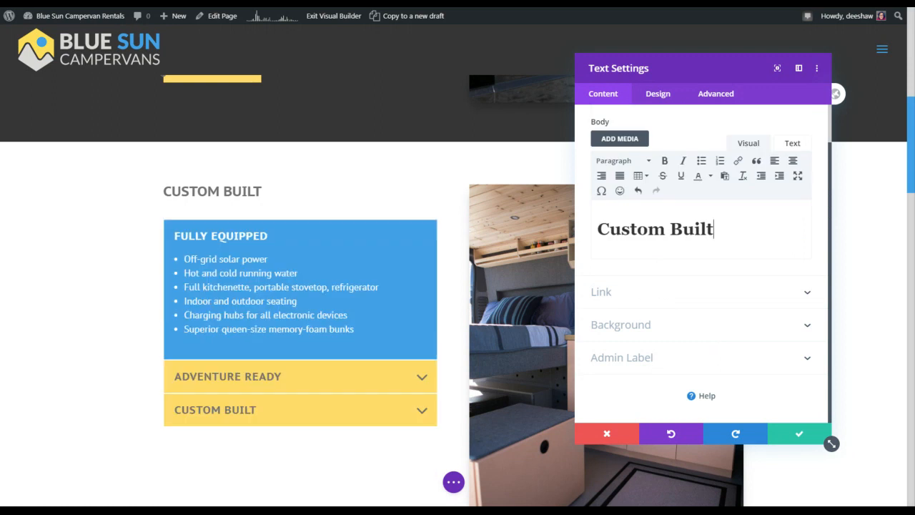
key(Return)
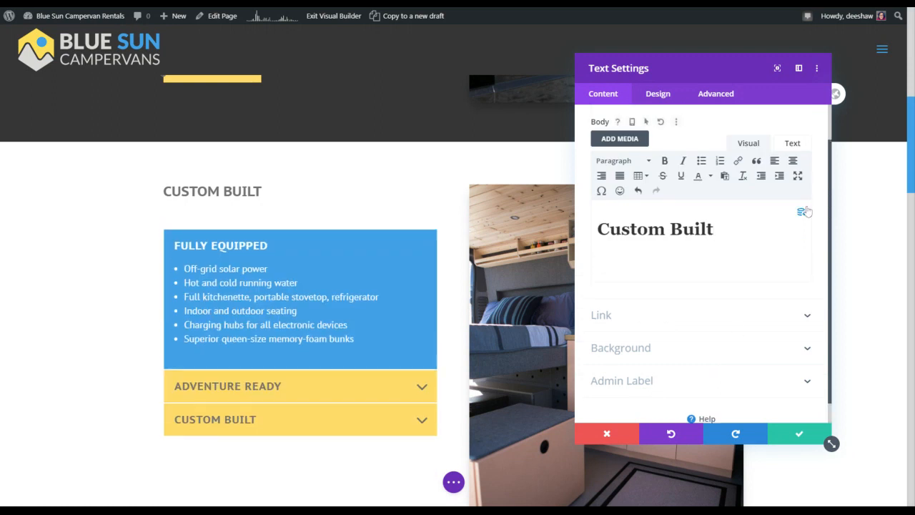
key(ctrl+v)
In the HTML source of the body text, replace the span-tagged paragraphs with the copied plain text
click(793, 144)
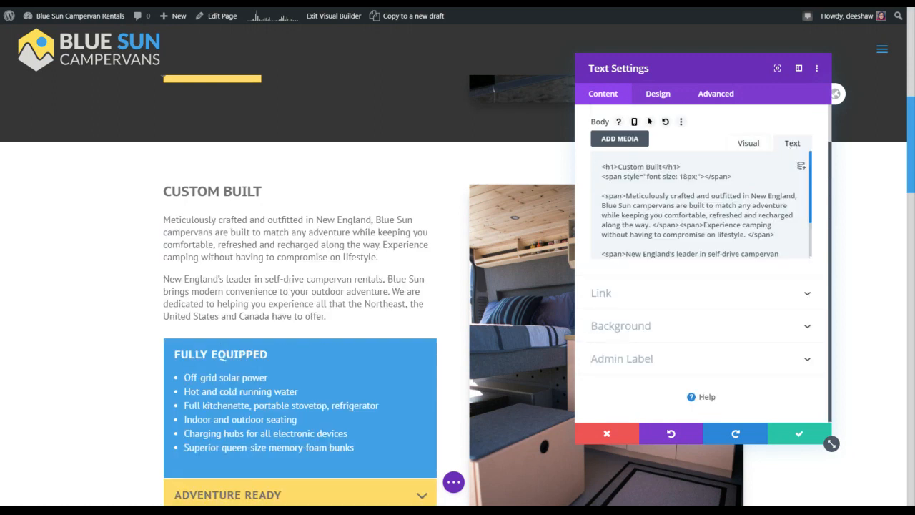
click(601, 195)
drag(602, 196, 778, 267)
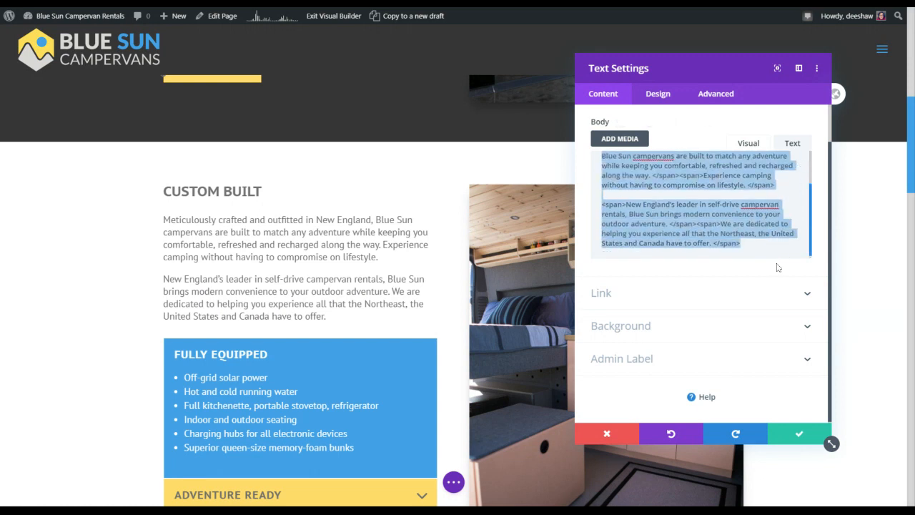
key(ctrl+v)
Remove the empty line below the Custom Built heading in the visual version and save the module's changes
click(749, 145)
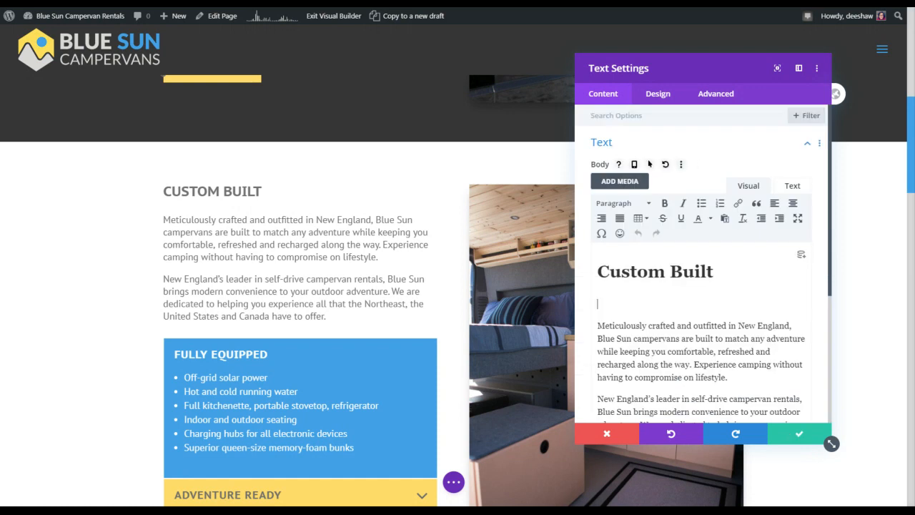
key(Delete)
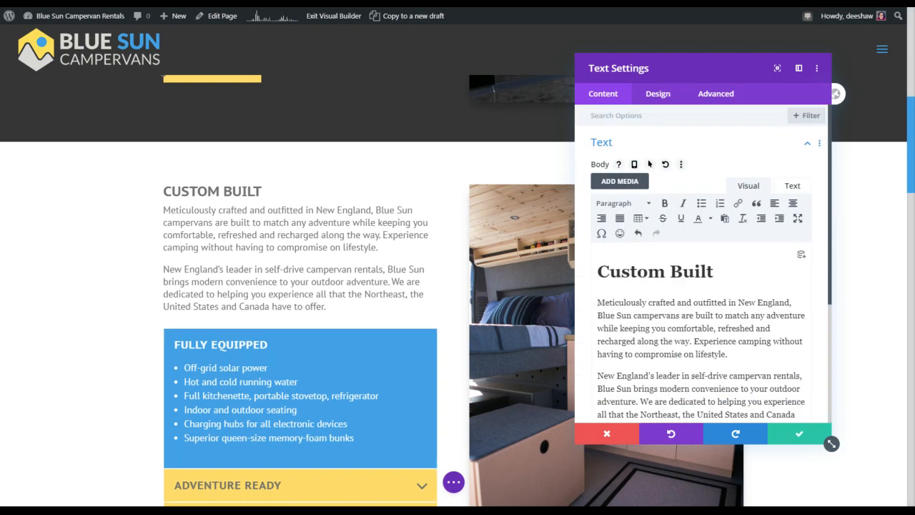
click(793, 433)
Preview the page in tablet and phone views, compare them with the desktop view, and return to desktop view
scroll(386, 304, down, 5)
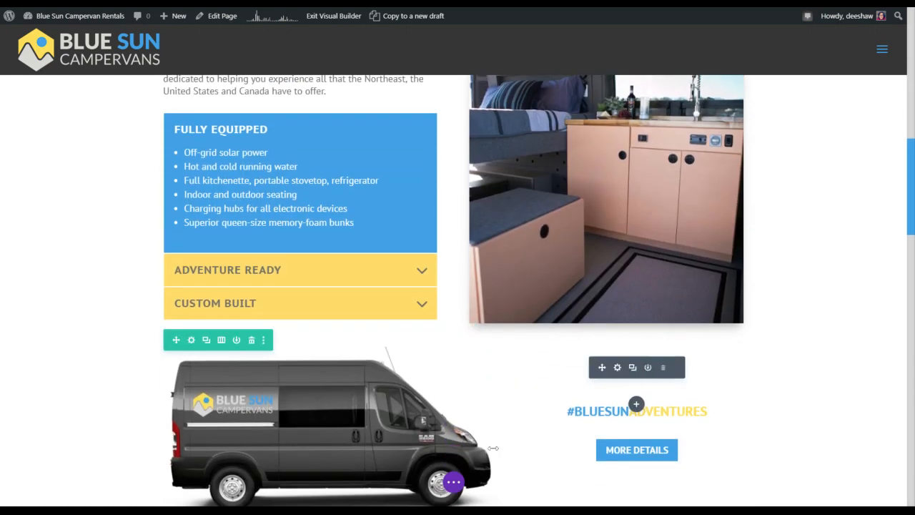
click(453, 481)
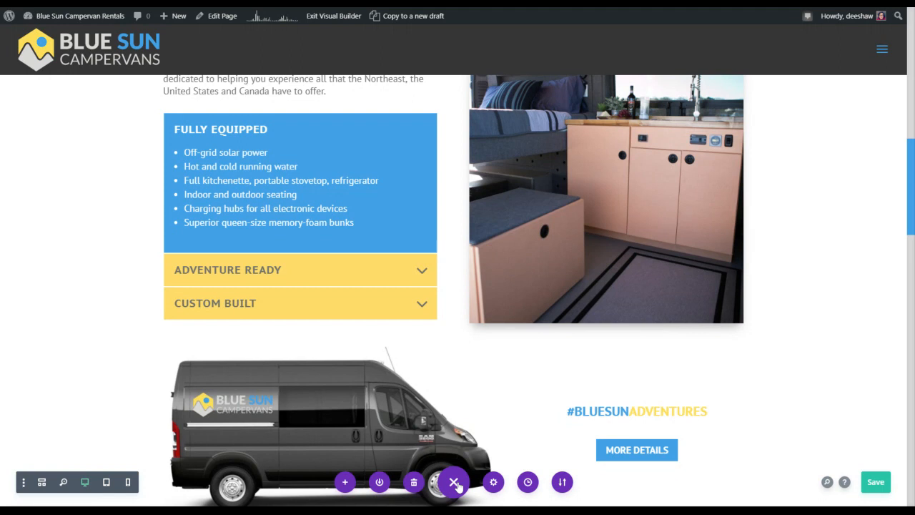
click(105, 481)
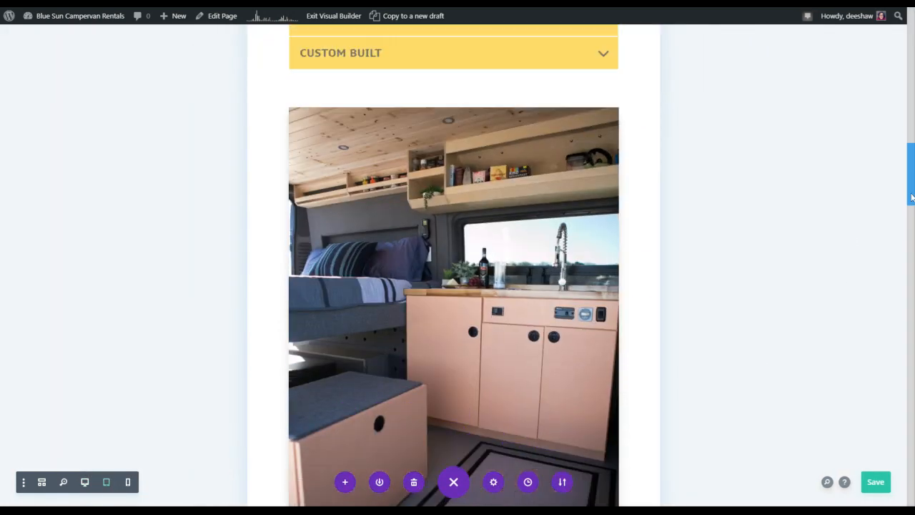
drag(911, 185, 907, 132)
click(128, 482)
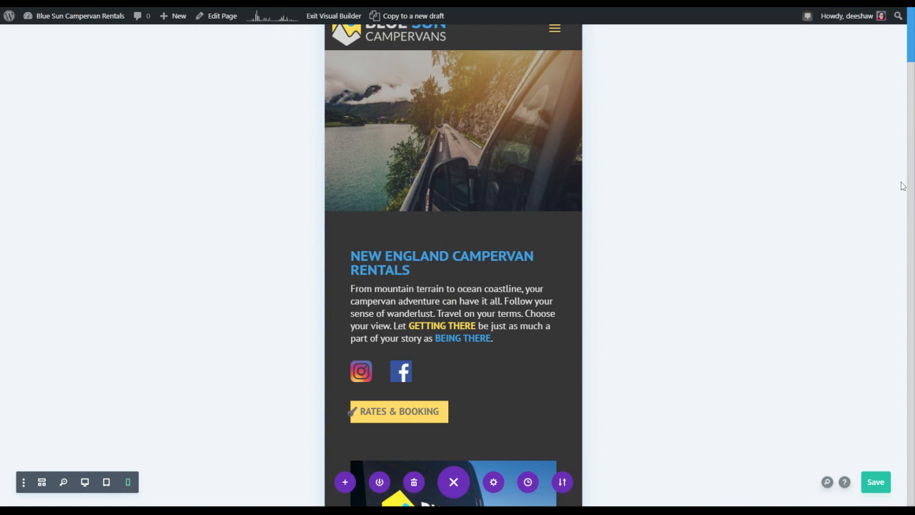
drag(909, 50, 891, 93)
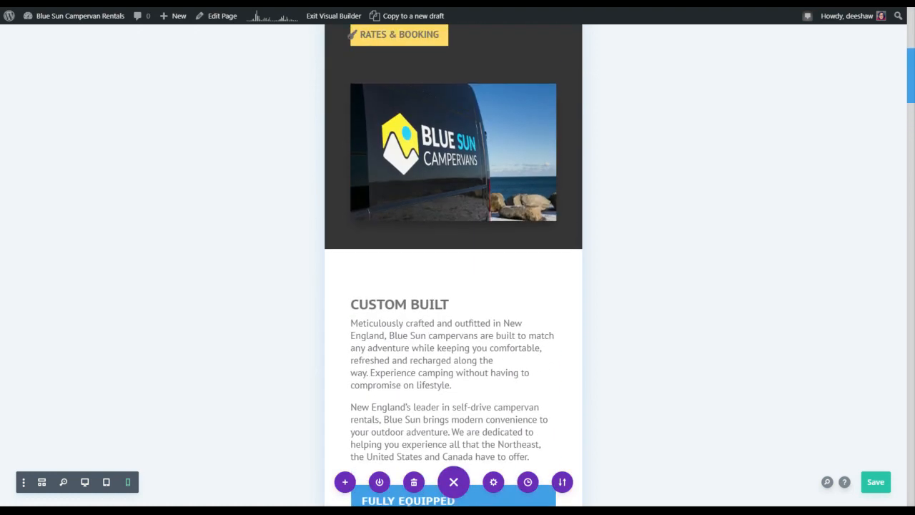
click(84, 482)
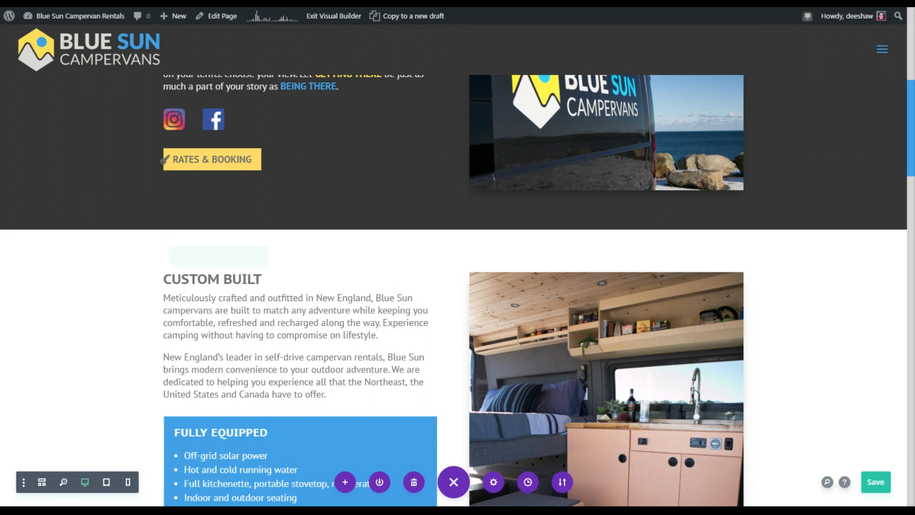
click(107, 482)
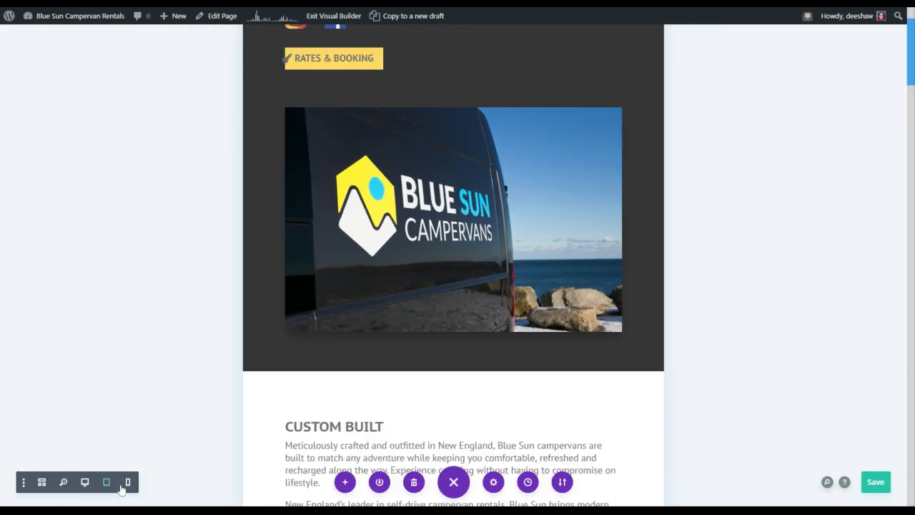
click(128, 481)
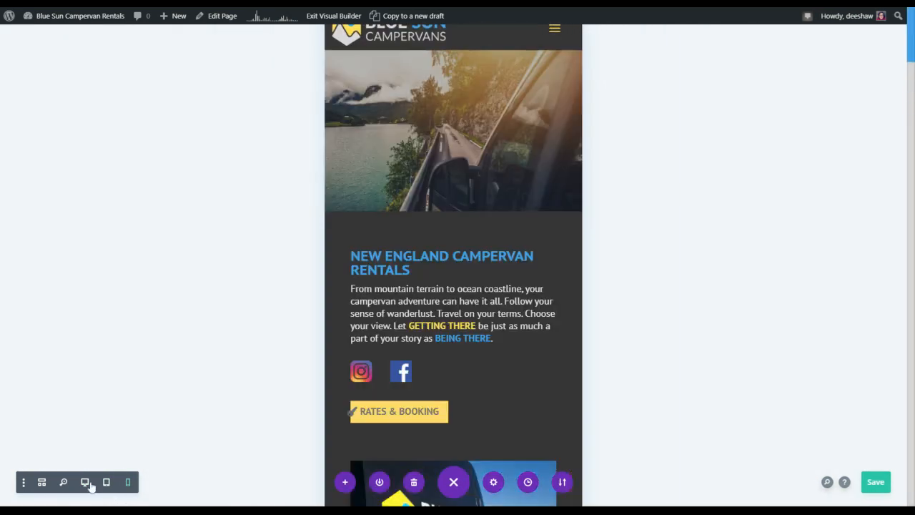
click(85, 481)
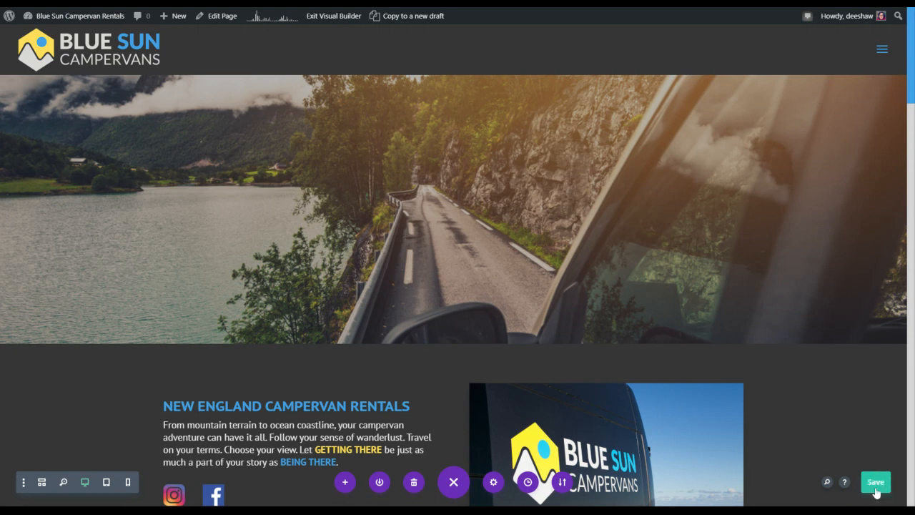
Save the page, exit the Visual Builder and review the Custom Built section and its surroundings on the live front page
click(875, 488)
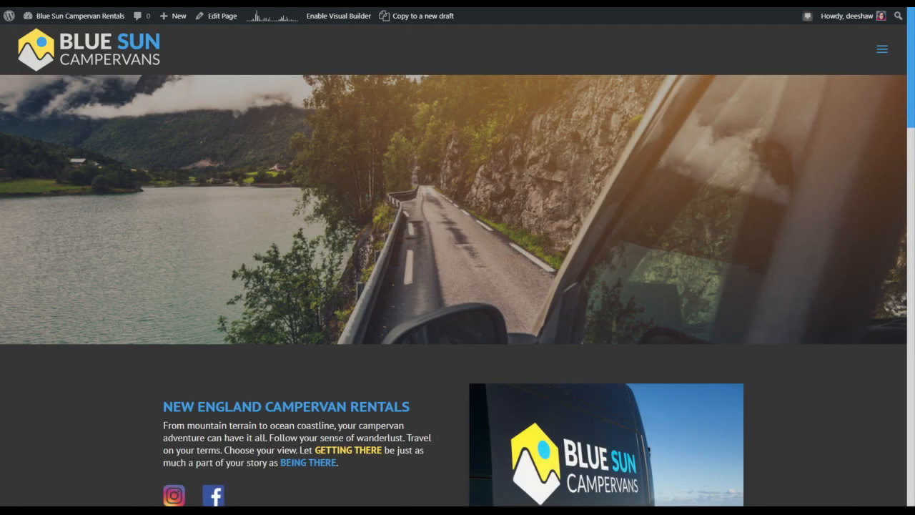
drag(913, 48, 892, 163)
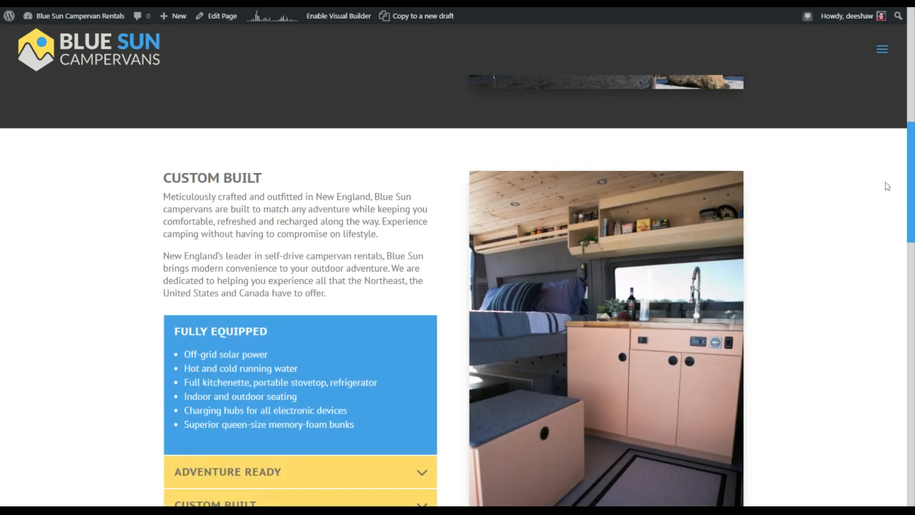
drag(909, 143, 902, 199)
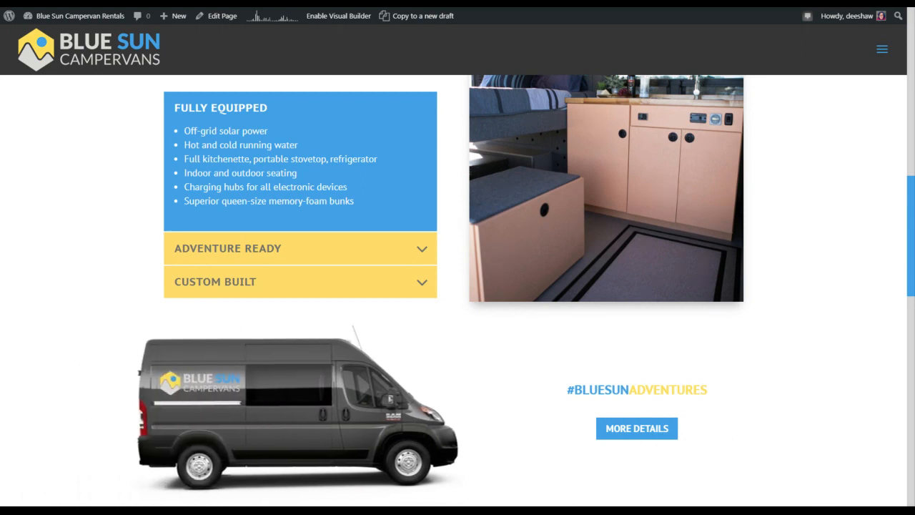
drag(903, 198, 894, 44)
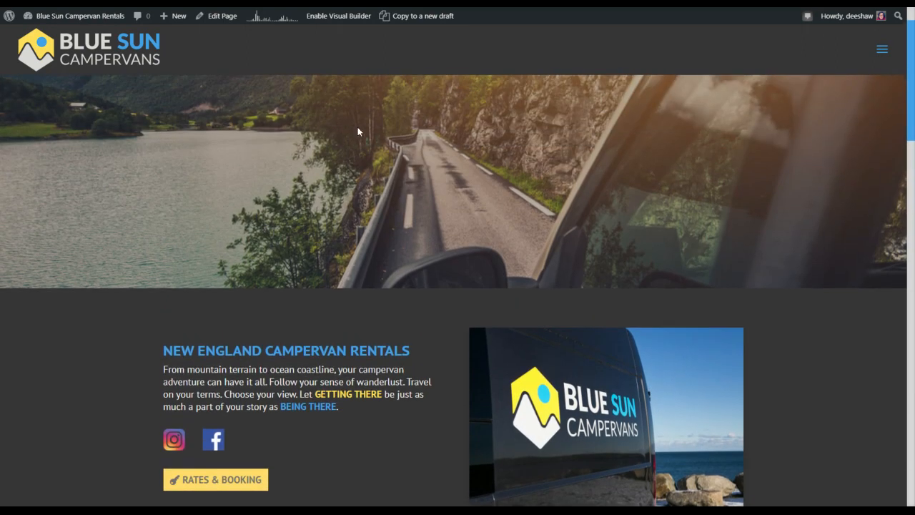
scroll(448, 114, down, 2)
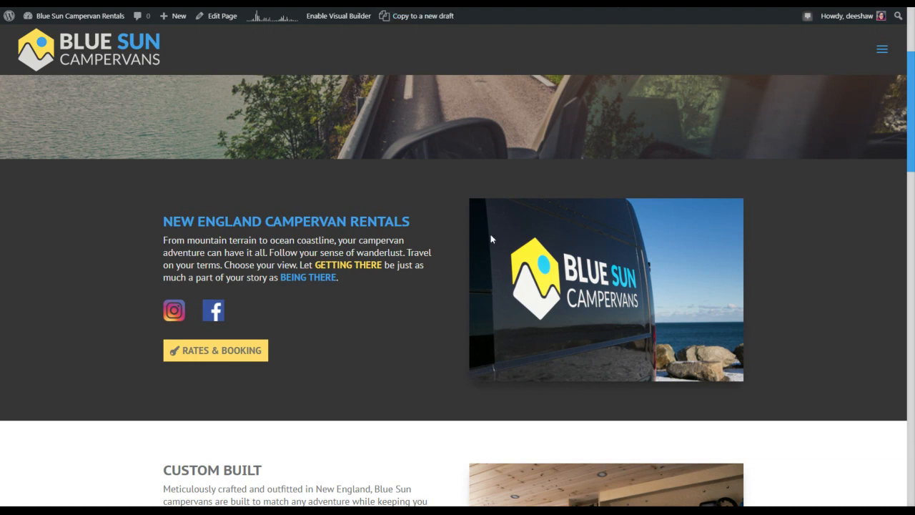
Re-enable the Visual Builder, view the help tutorials from the van logo image's settings, and close them without changes
click(350, 17)
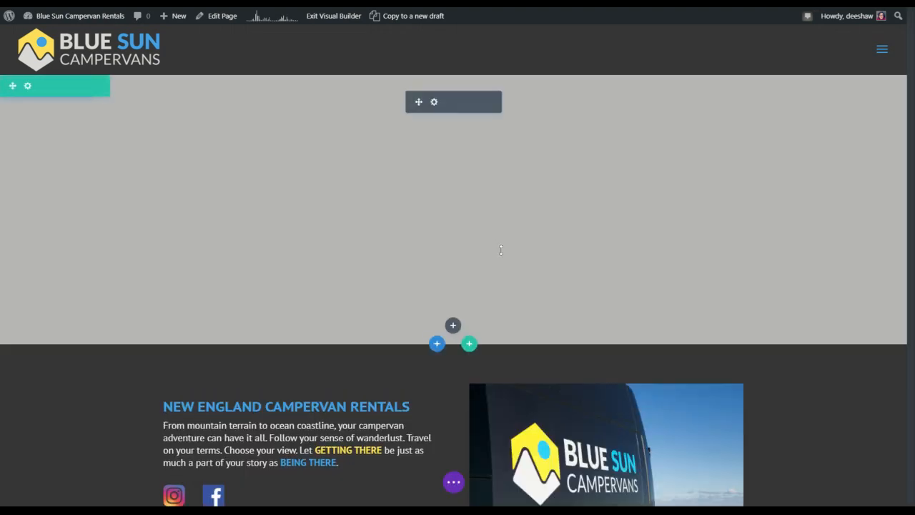
scroll(445, 416, down, 1)
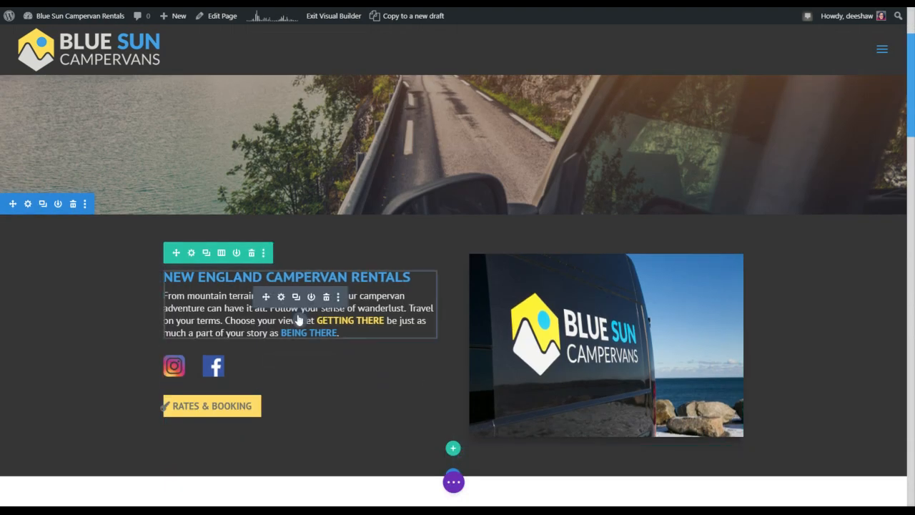
click(586, 280)
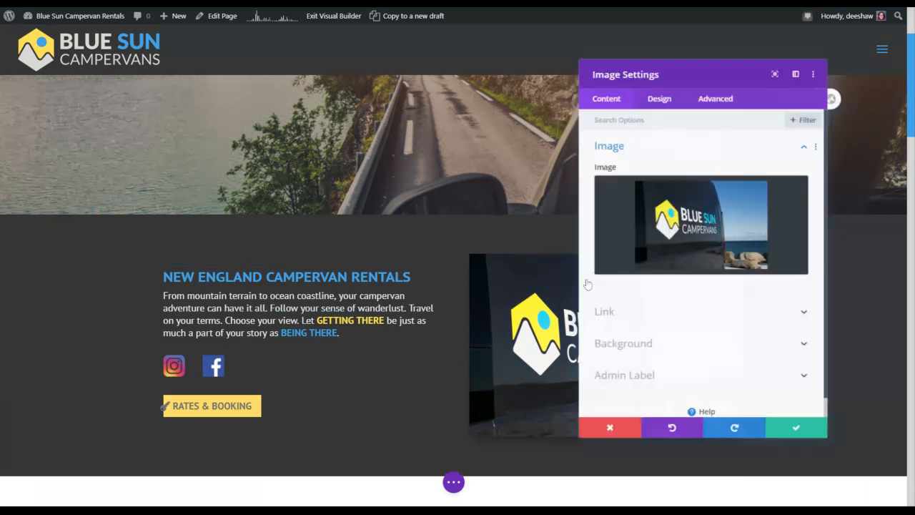
scroll(695, 348, down, 1)
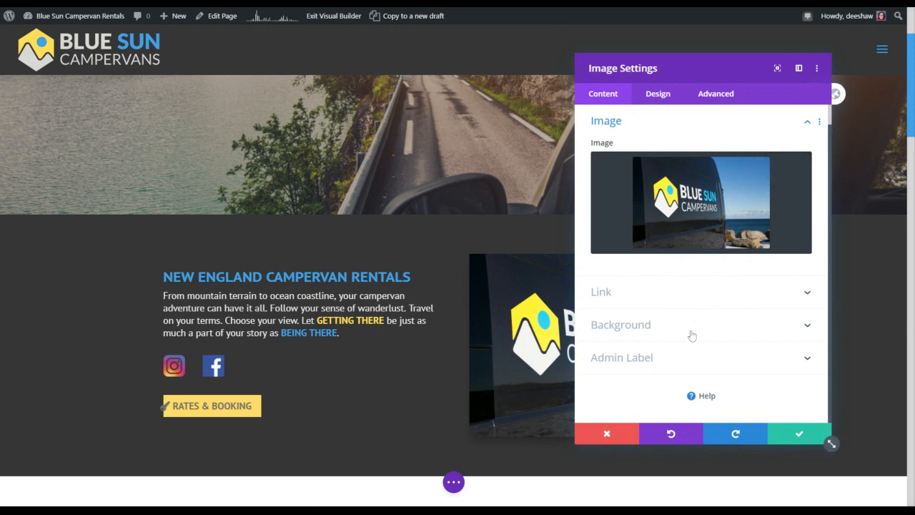
click(691, 397)
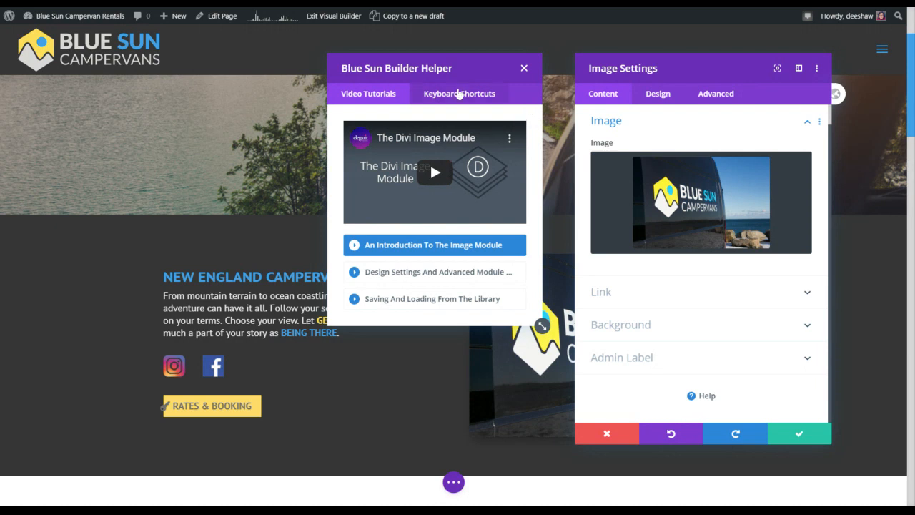
click(524, 70)
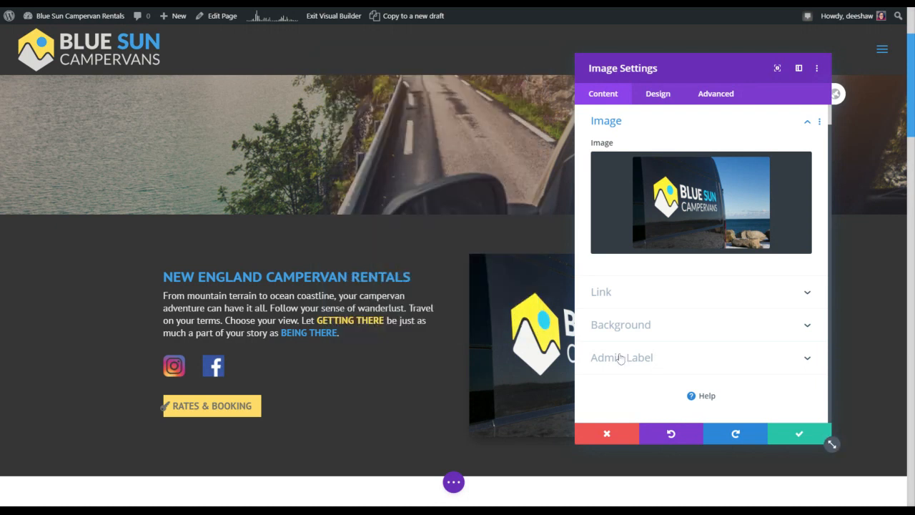
click(621, 435)
View the help tutorials from the New England Campervan Rentals text module's settings and close them without changes
scroll(257, 295, down, 1)
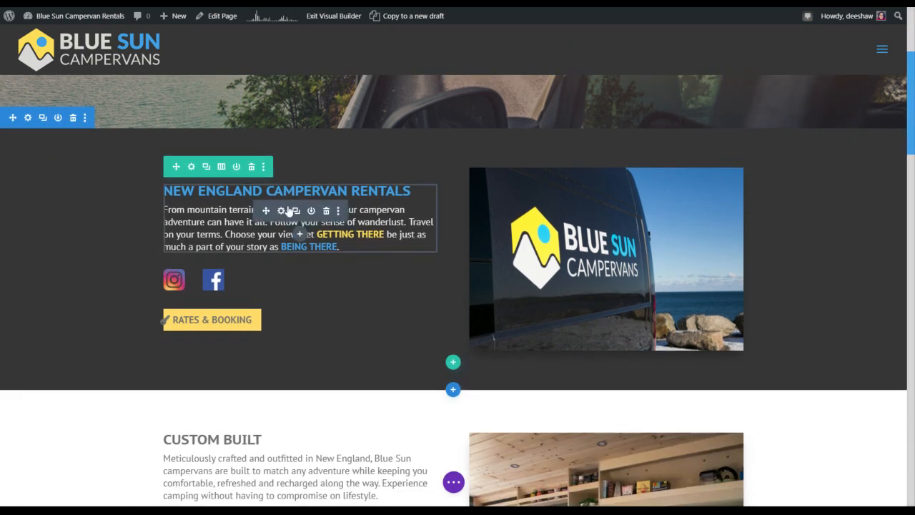
click(281, 210)
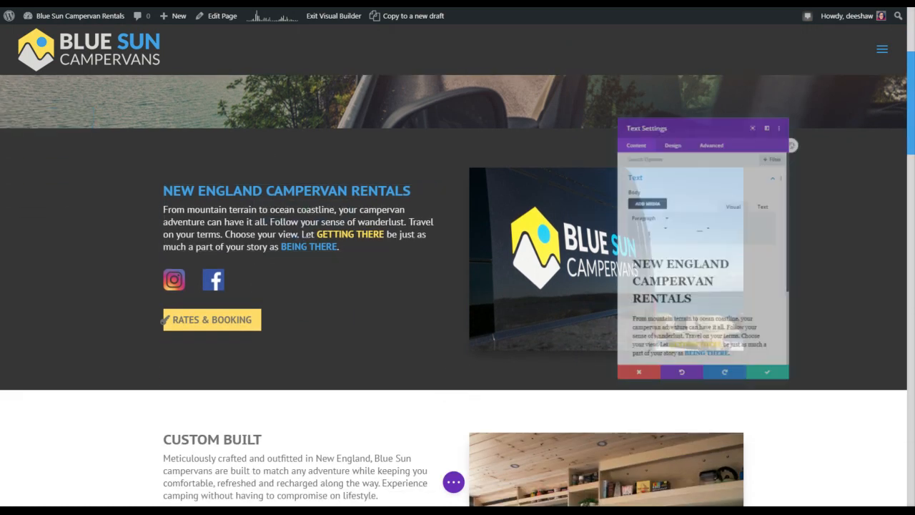
scroll(693, 343, down, 3)
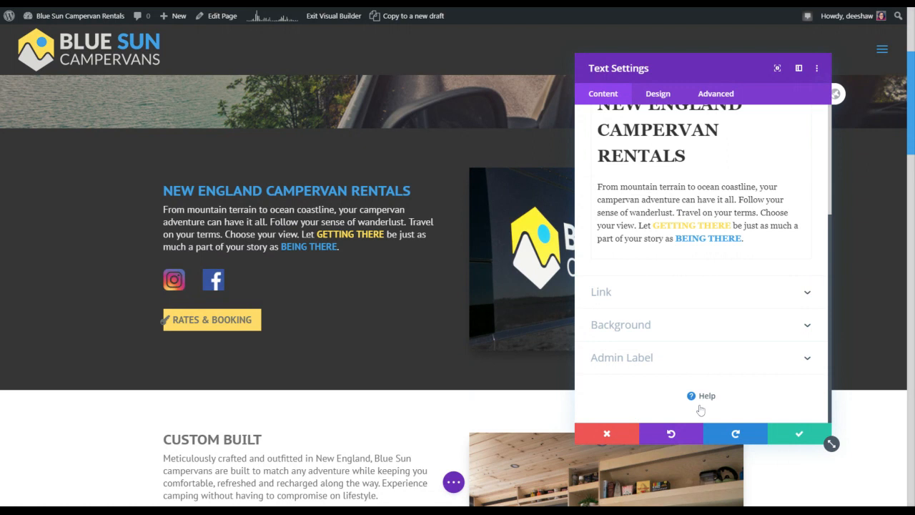
click(698, 396)
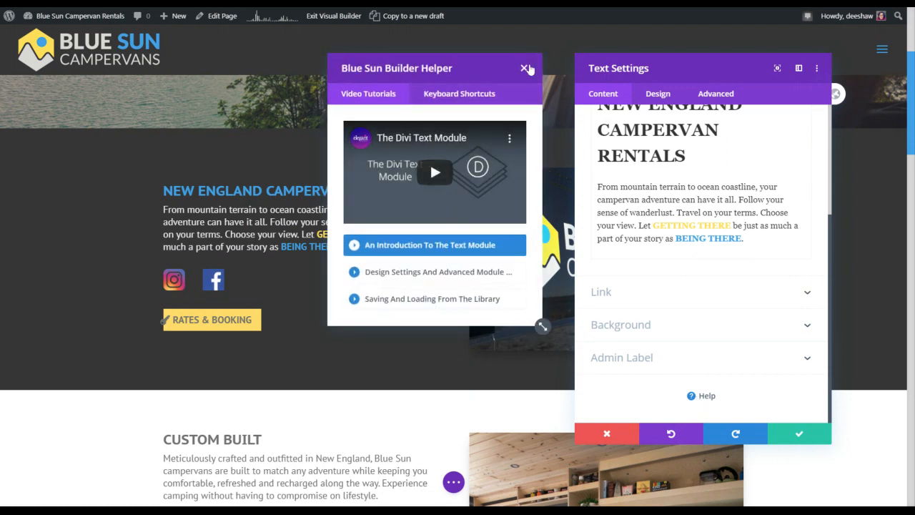
click(524, 68)
click(609, 434)
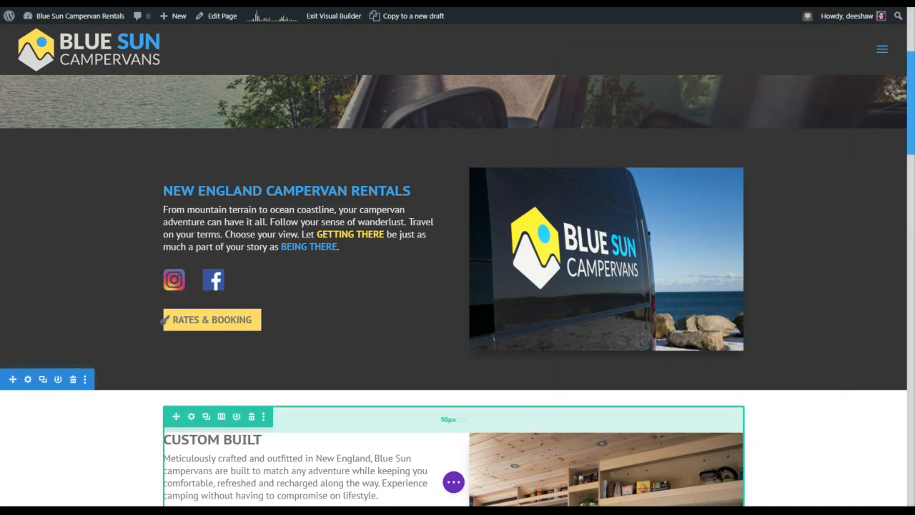
Look through the rest of the page down to the footer and save the page
scroll(506, 427, down, 8)
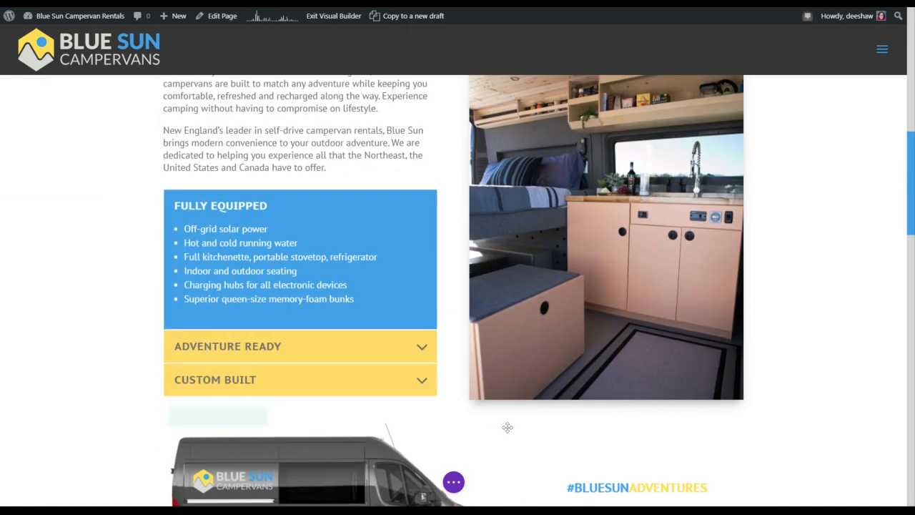
scroll(506, 426, down, 10)
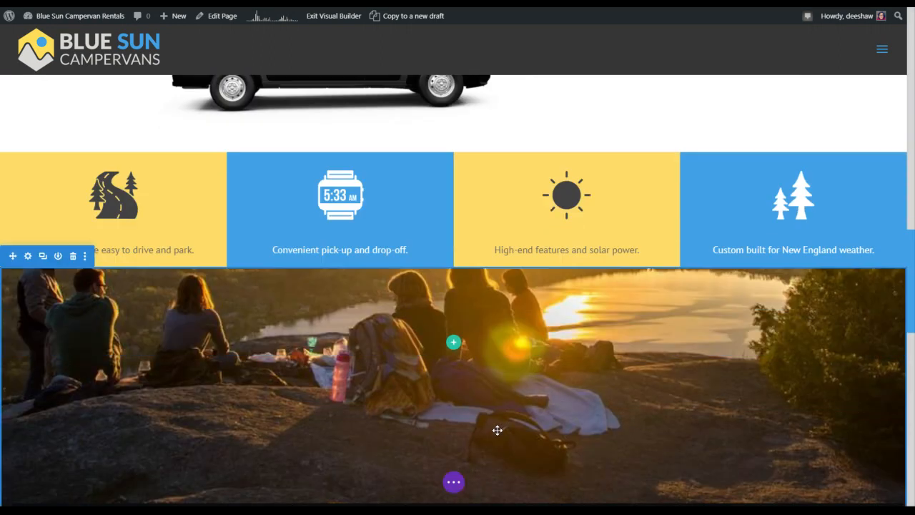
scroll(498, 434, down, 2)
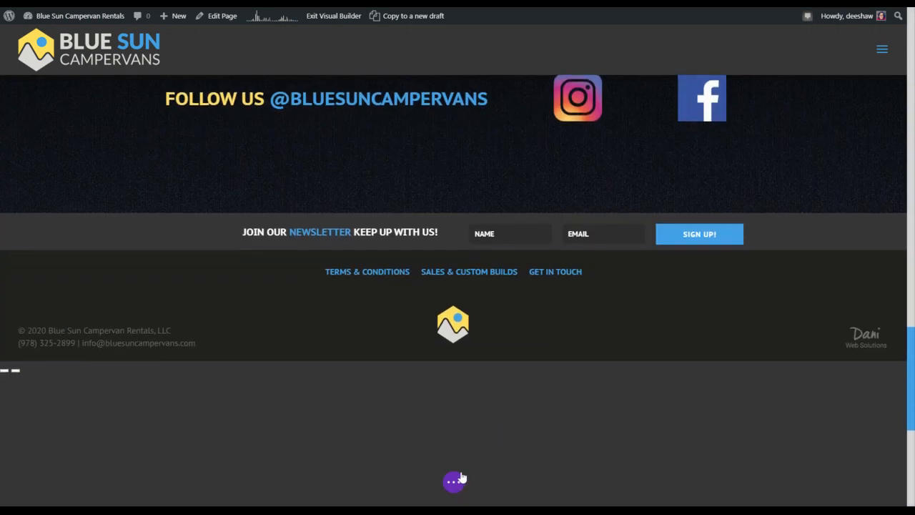
click(455, 481)
click(881, 486)
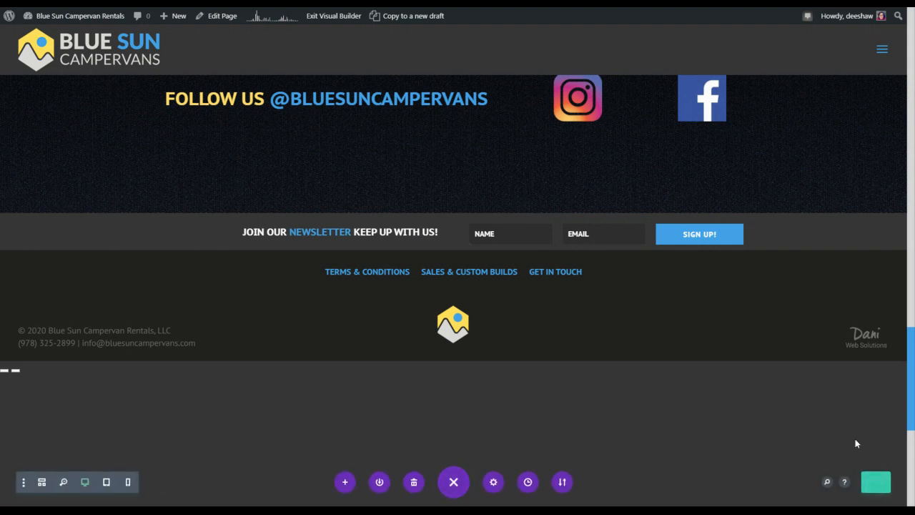
scroll(855, 436, up, 3)
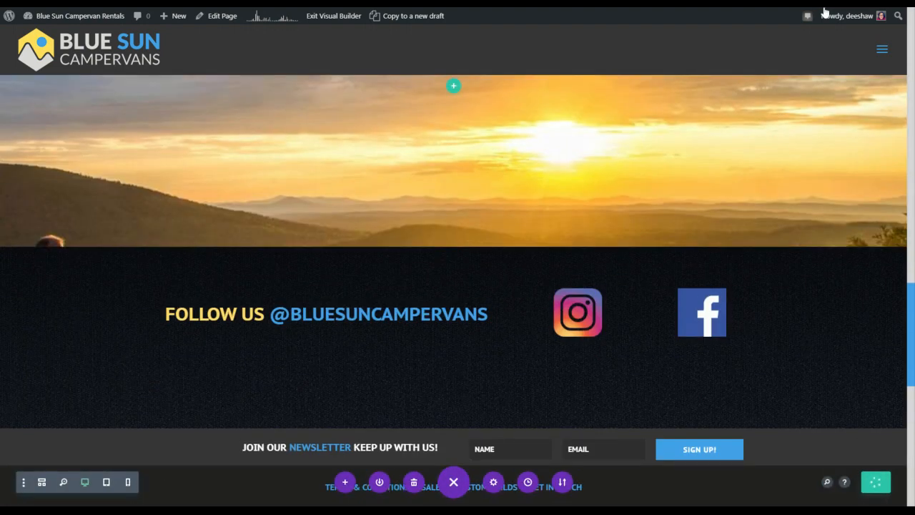